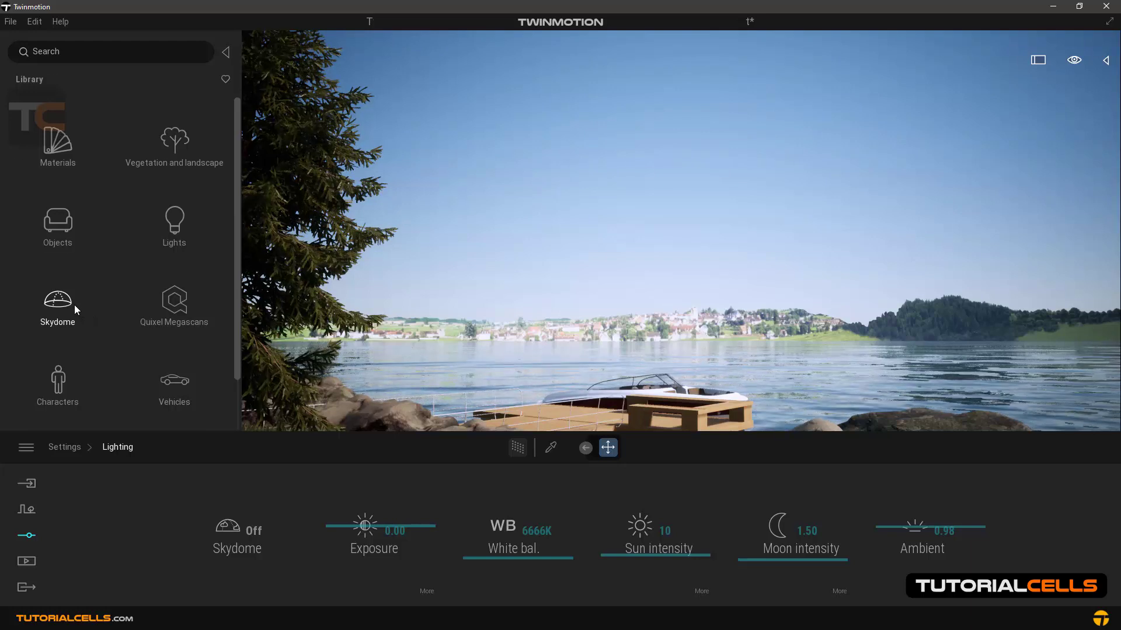
Browse the Morning and afternoon skydomes in the library, looking through the Clear and Cloudy collections
click(75, 304)
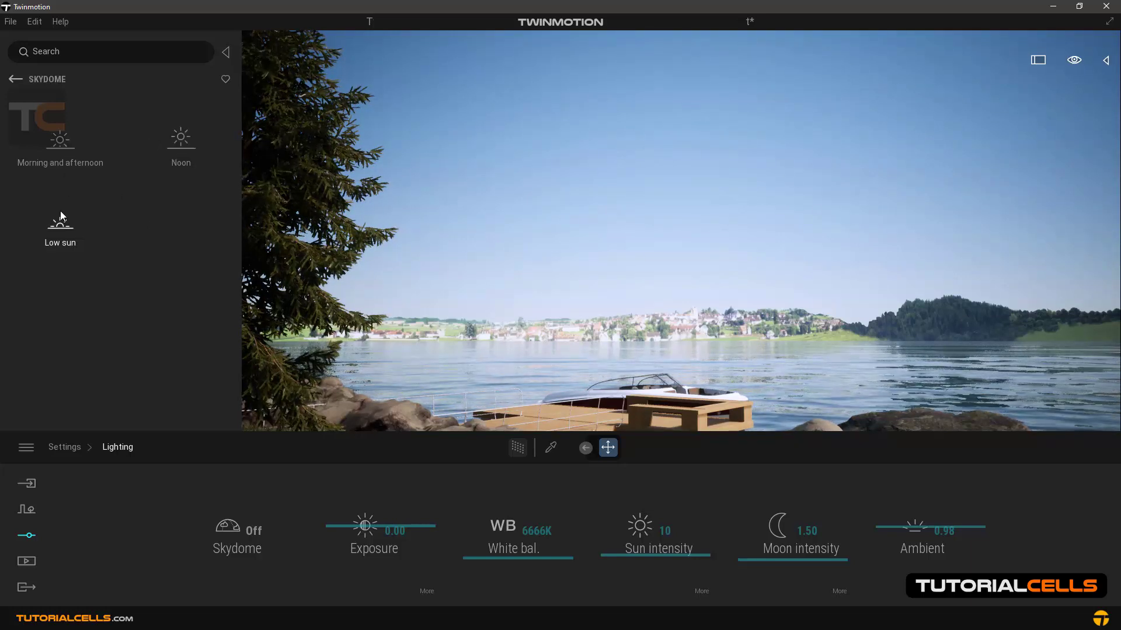
click(60, 156)
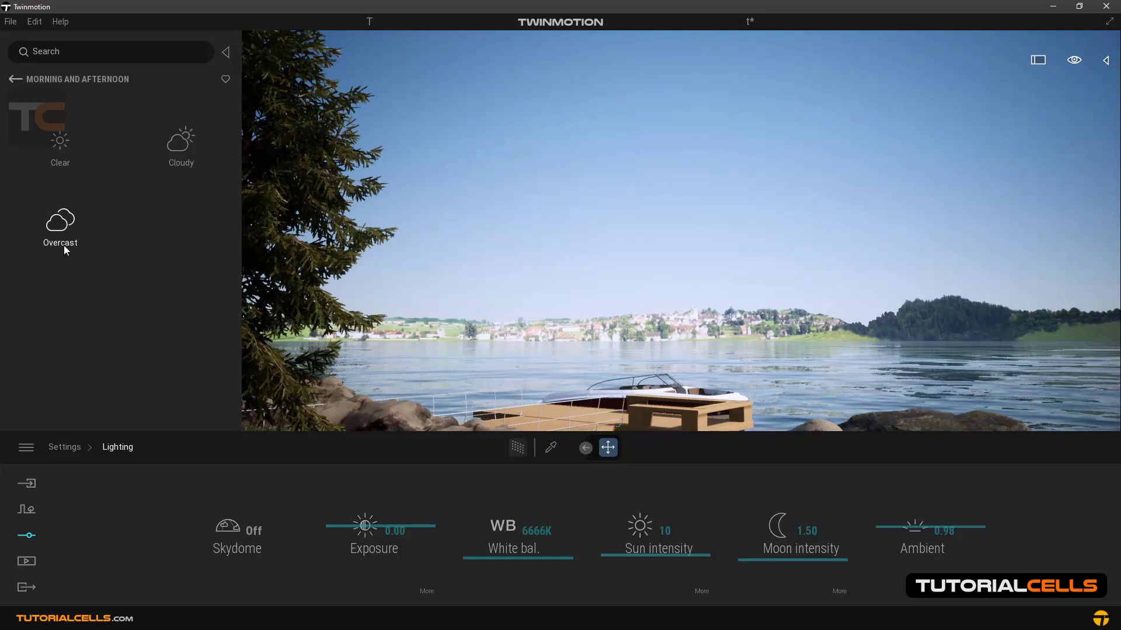
click(26, 524)
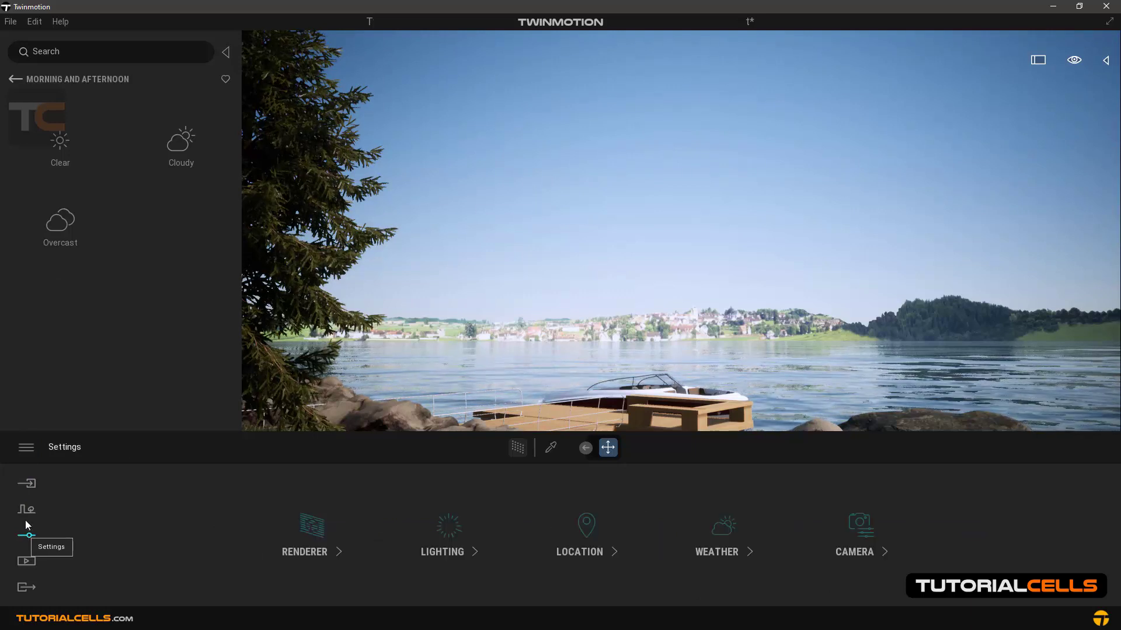
click(15, 78)
click(62, 146)
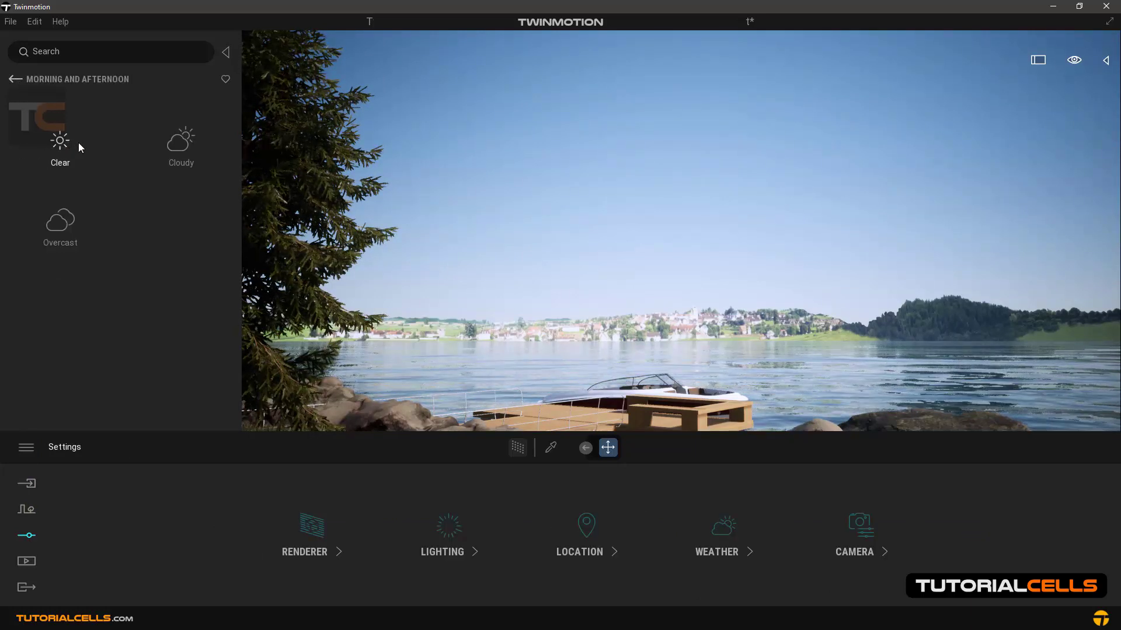
click(60, 143)
mouse_move(237, 130)
mouse_down()
mouse_move(233, 298)
mouse_move(239, 116)
mouse_up()
click(37, 77)
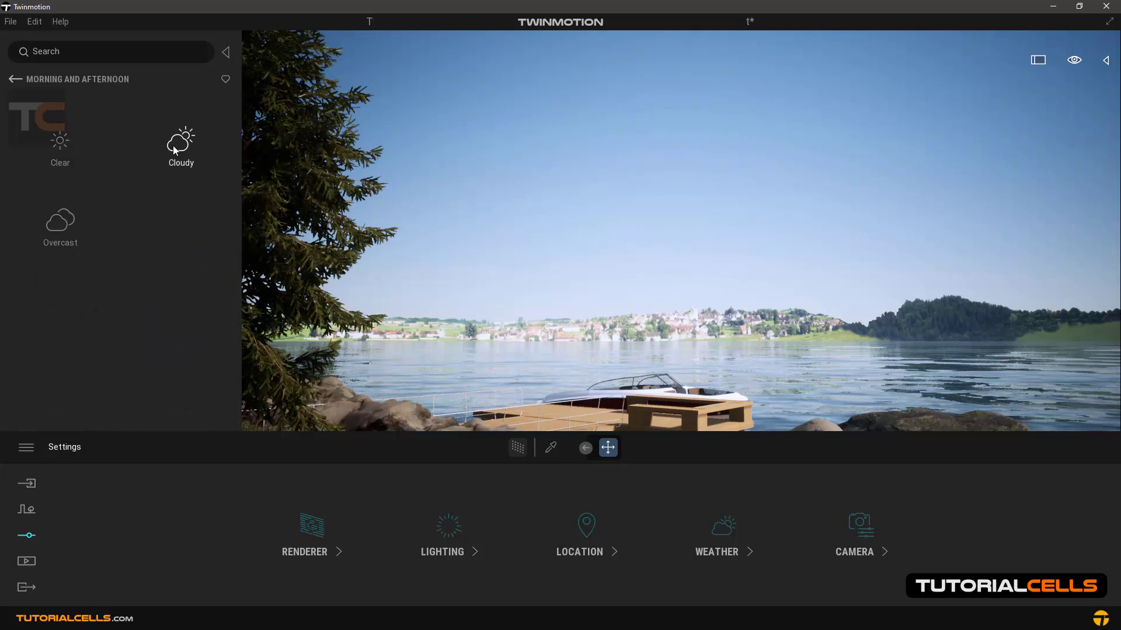
click(204, 150)
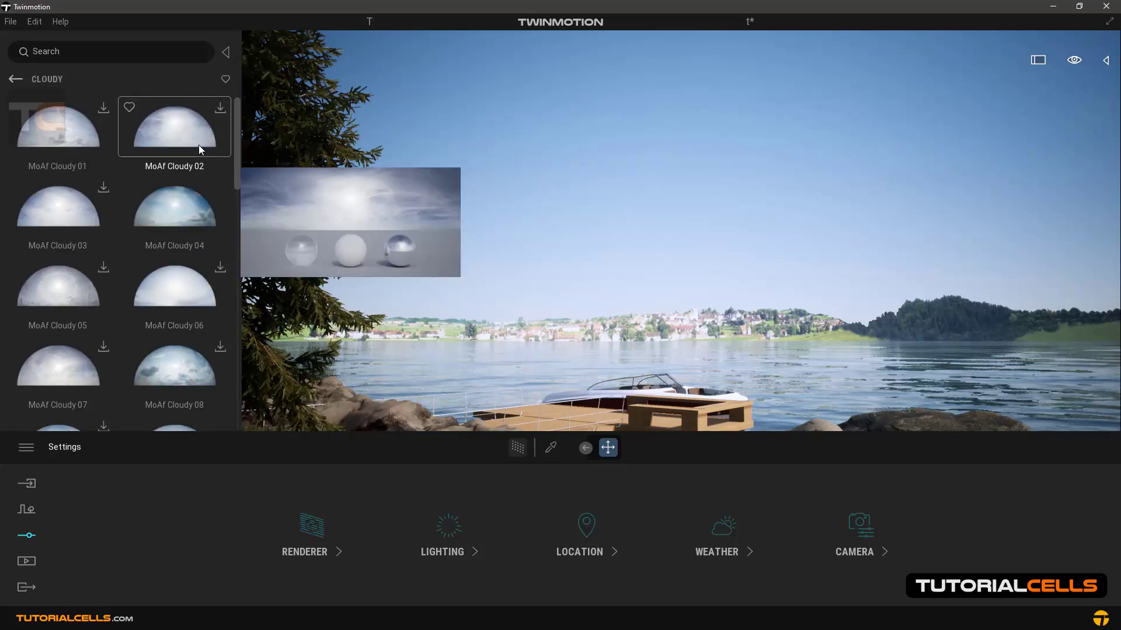
drag(236, 170, 221, 100)
click(16, 80)
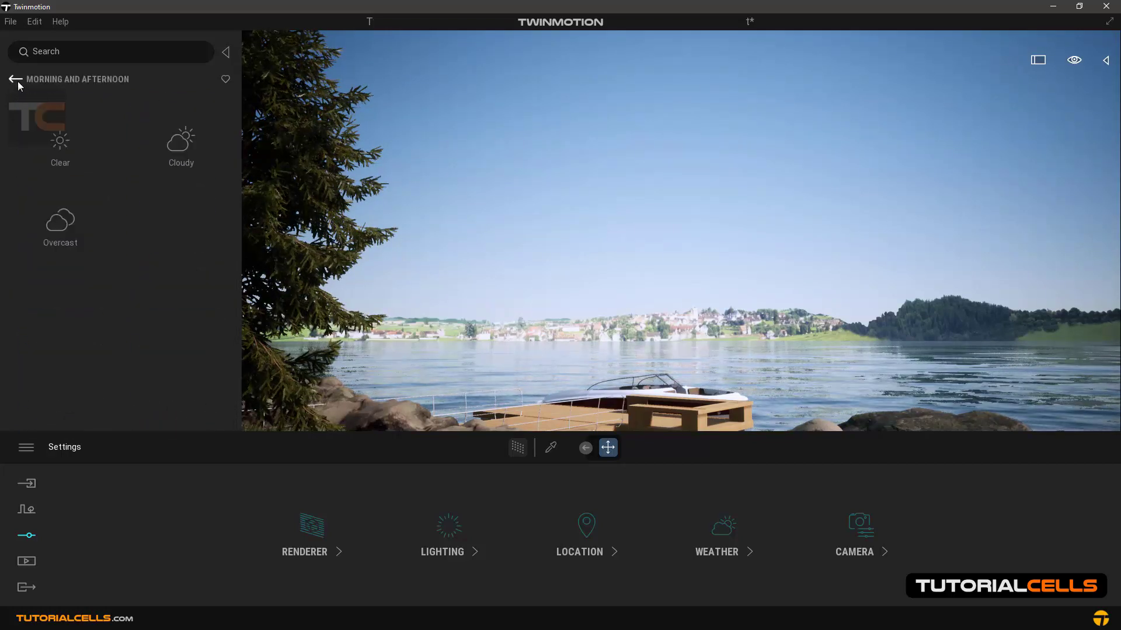
click(14, 81)
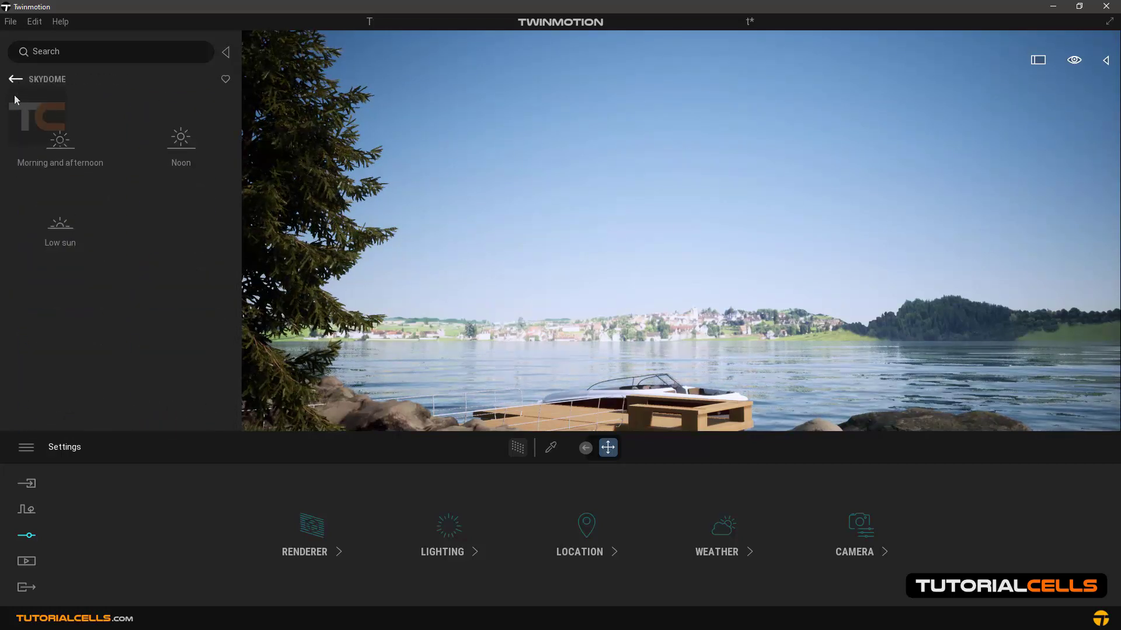
Browse the Overcast collection of the Low sun skydomes and return to the main library categories
click(60, 229)
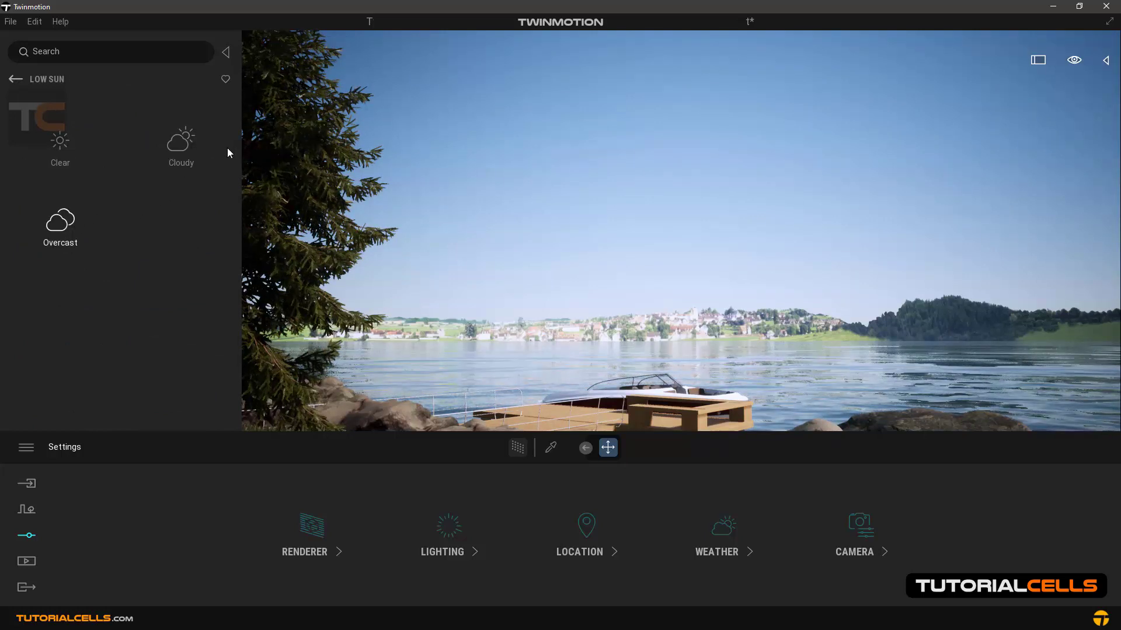
click(60, 222)
drag(238, 137, 235, 215)
mouse_move(221, 248)
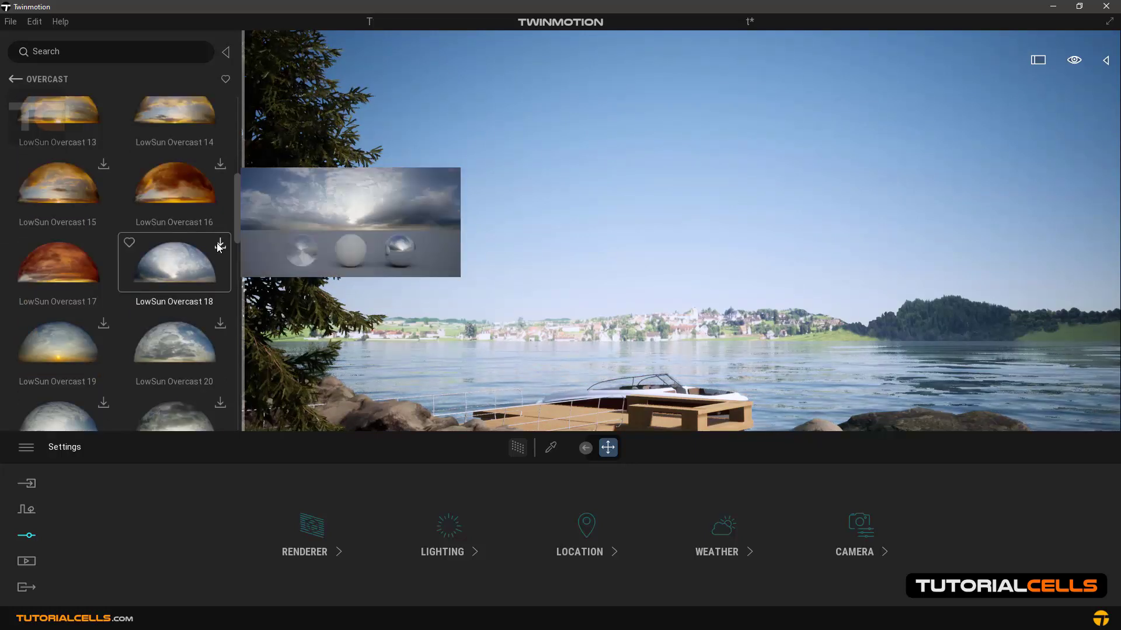
click(29, 447)
mouse_move(58, 179)
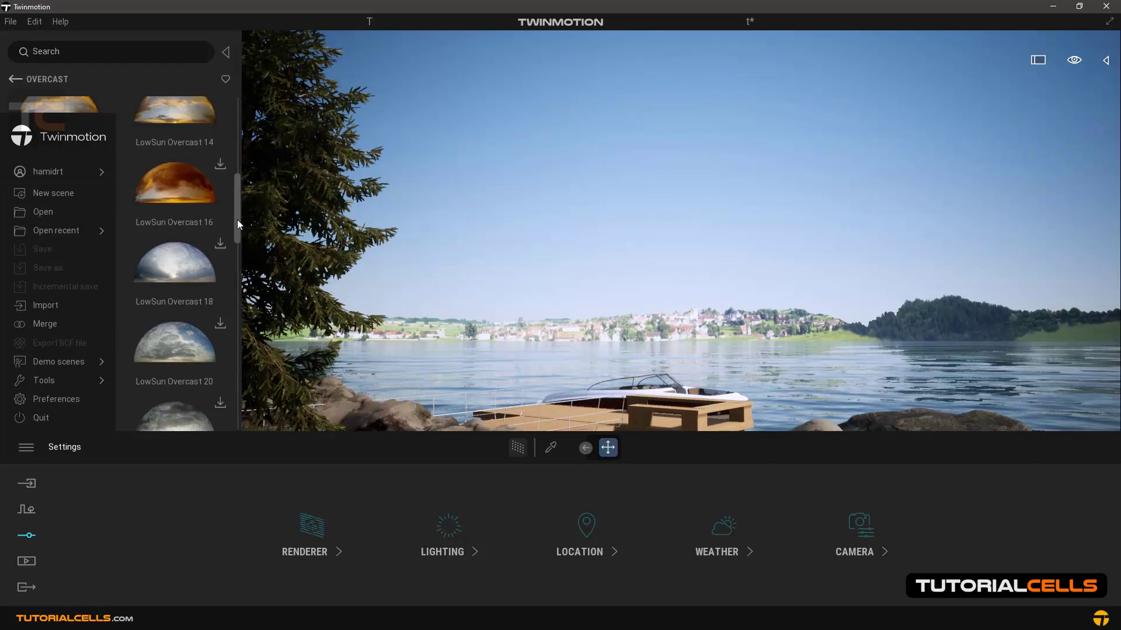
drag(237, 220, 232, 288)
scroll(225, 292, down, 1)
mouse_move(224, 292)
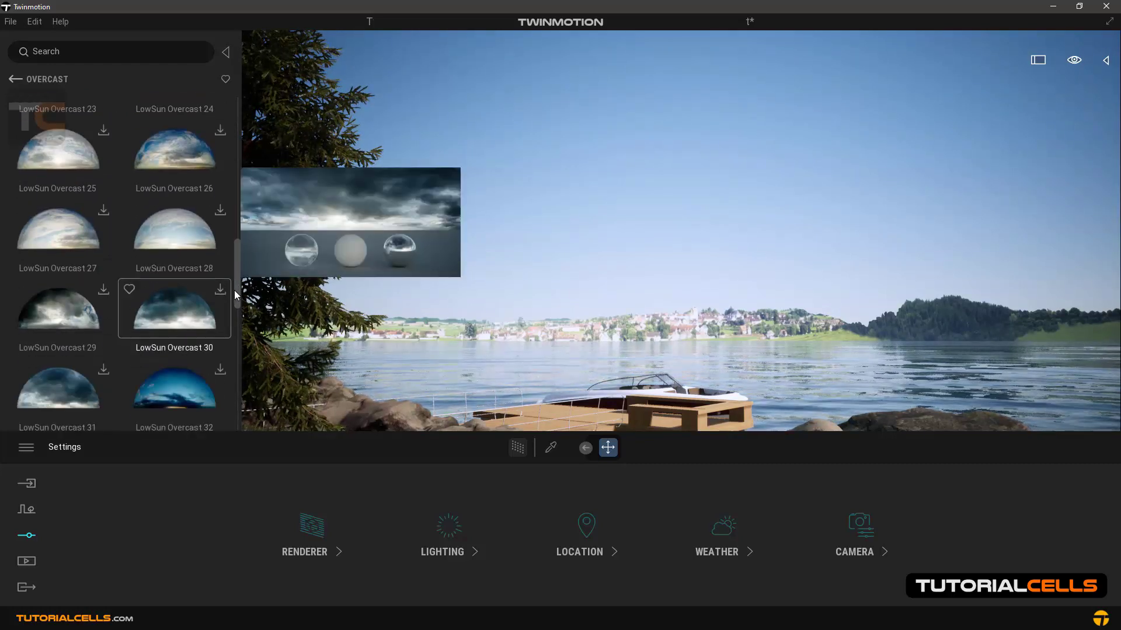
drag(233, 289, 232, 346)
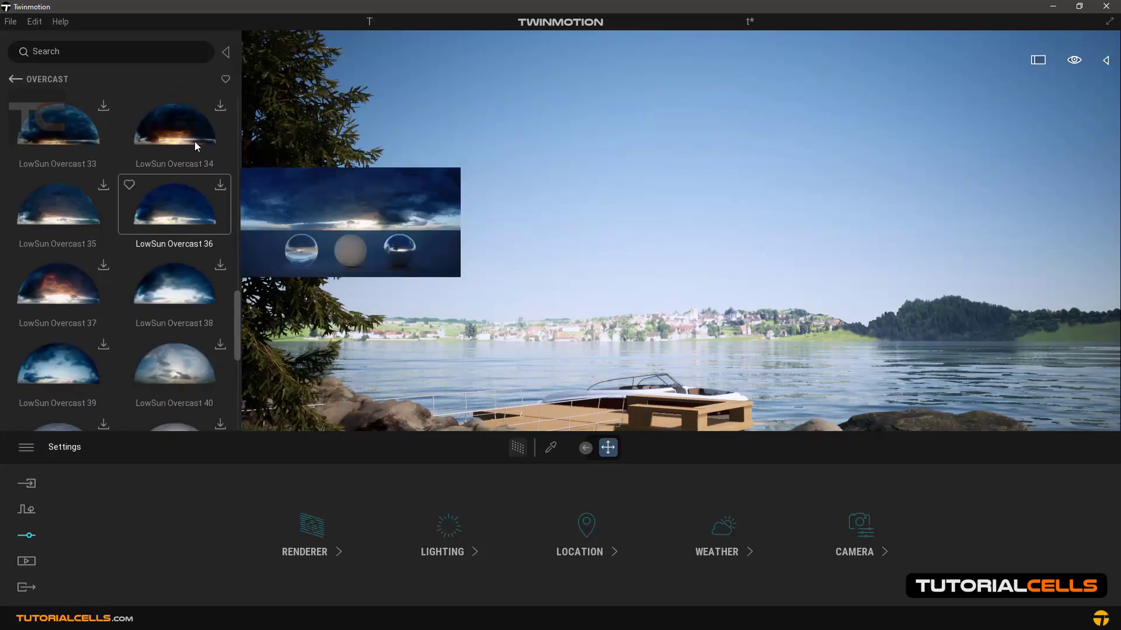
drag(237, 321, 236, 96)
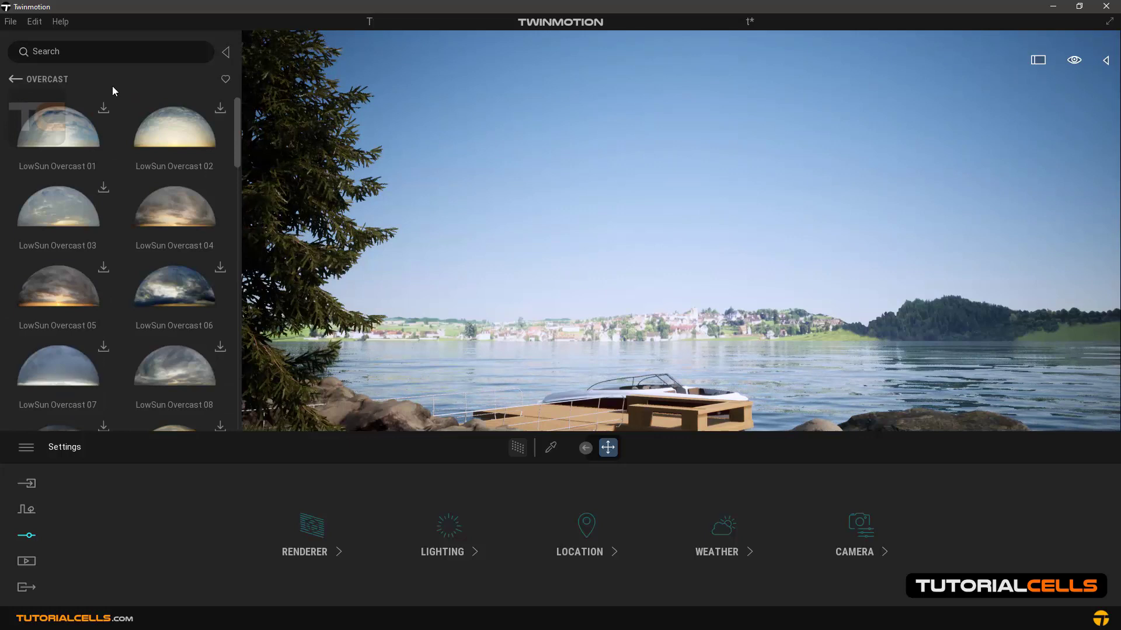
click(19, 80)
click(19, 80)
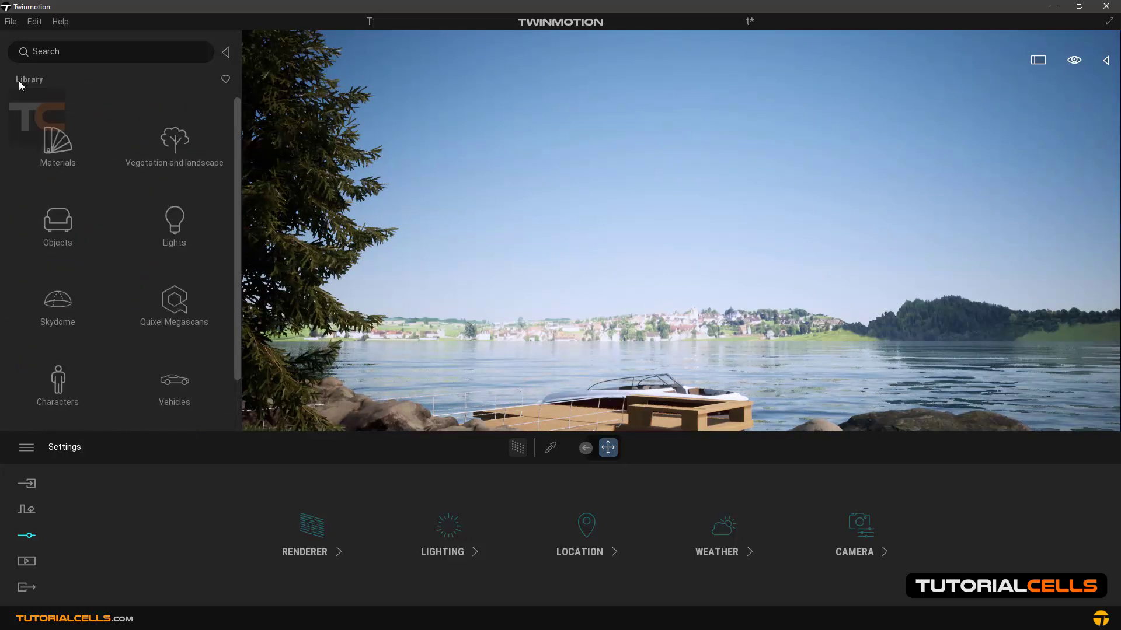
Turn on the Skydome in the scene's Lighting settings
click(70, 309)
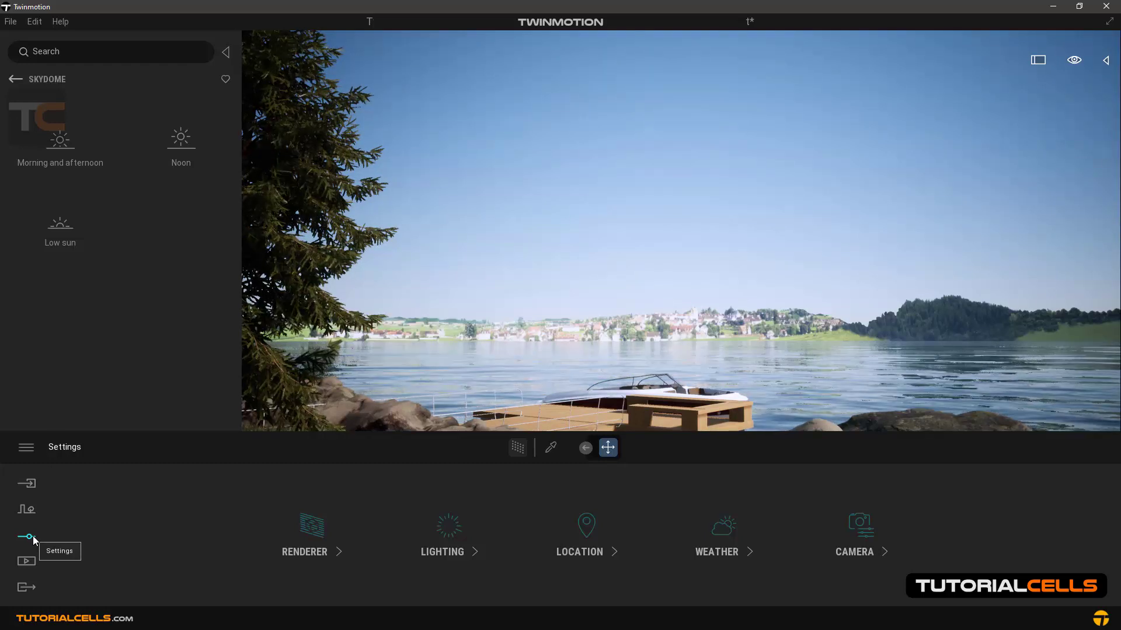
click(444, 528)
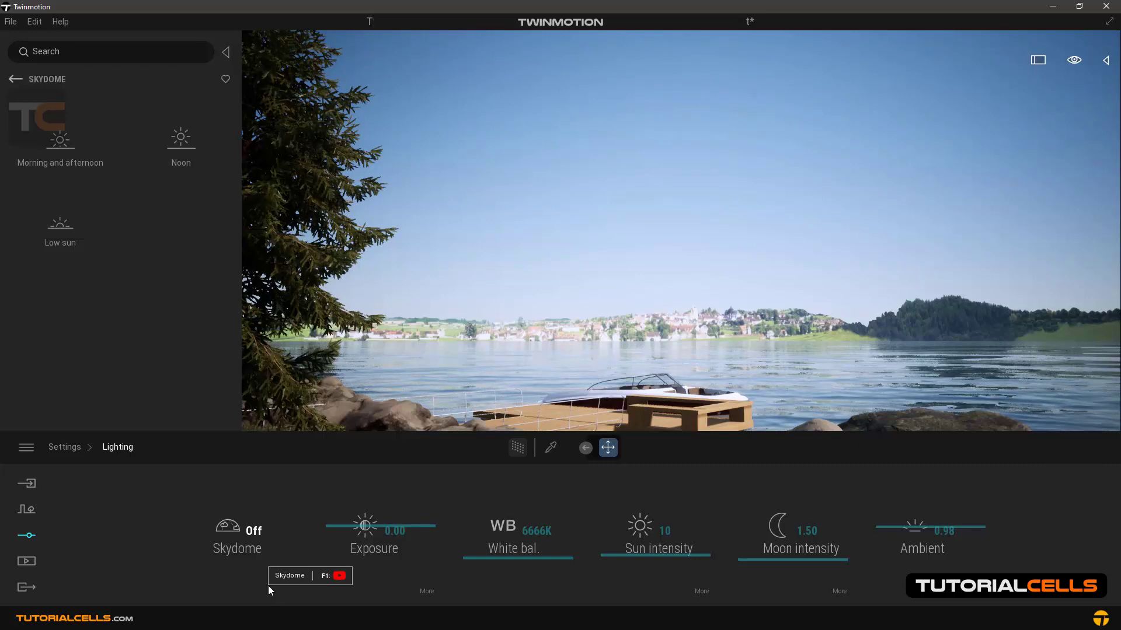
click(252, 531)
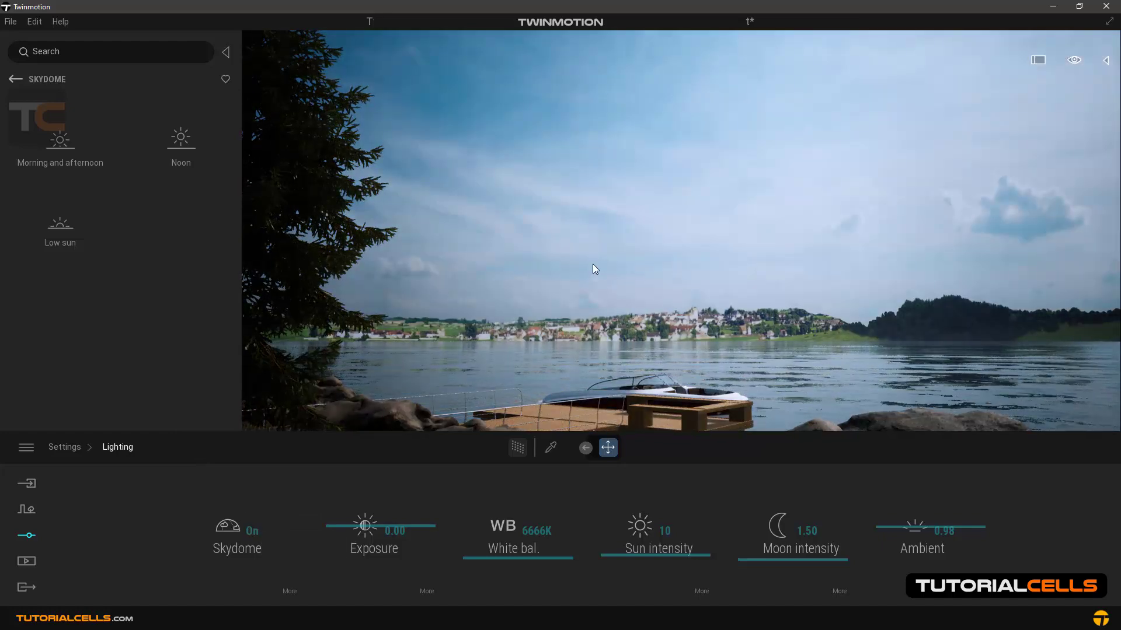
mouse_move(593, 264)
right_down()
mouse_move(769, 248)
mouse_move(607, 248)
right_up()
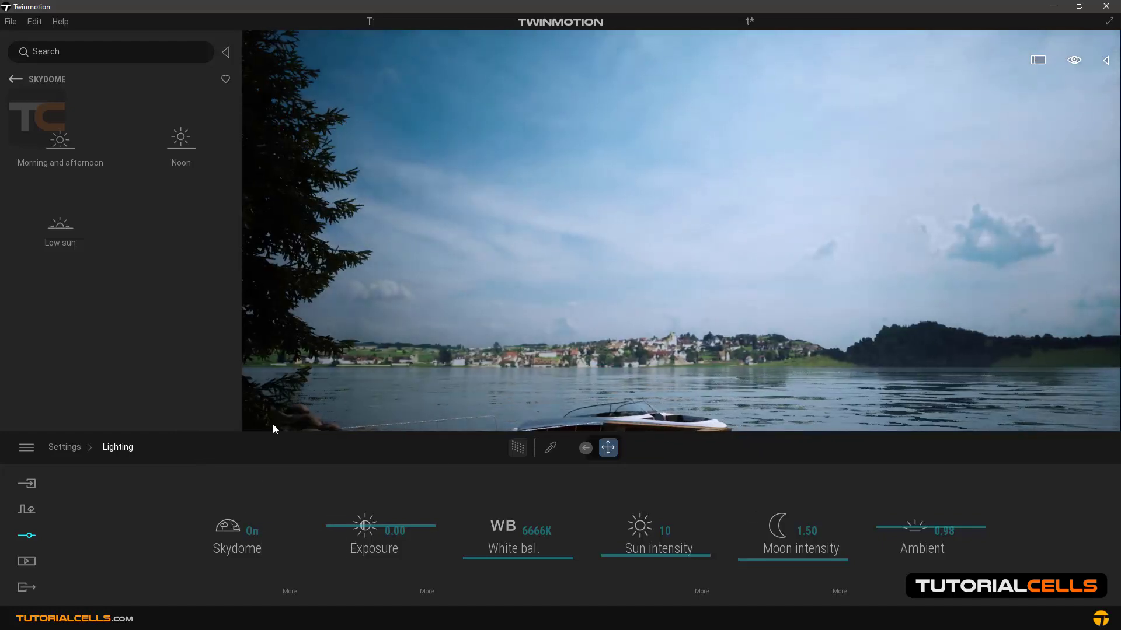
Replace the scene's skydome with MoAf Cloudy 04 from the Morning and afternoon Cloudy collection
click(287, 591)
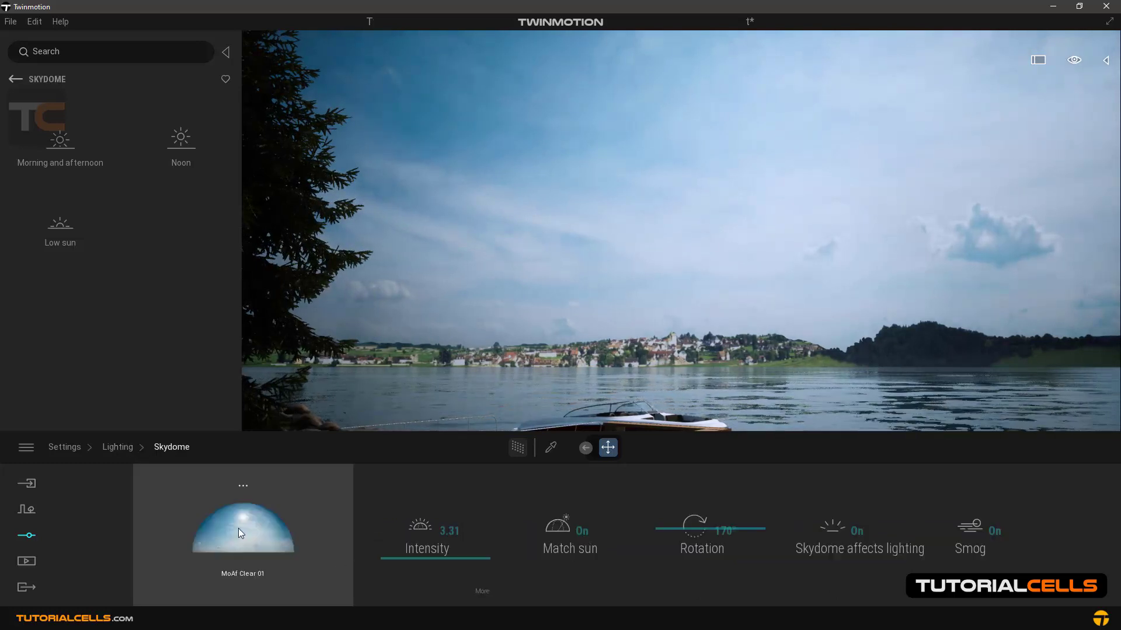
click(27, 534)
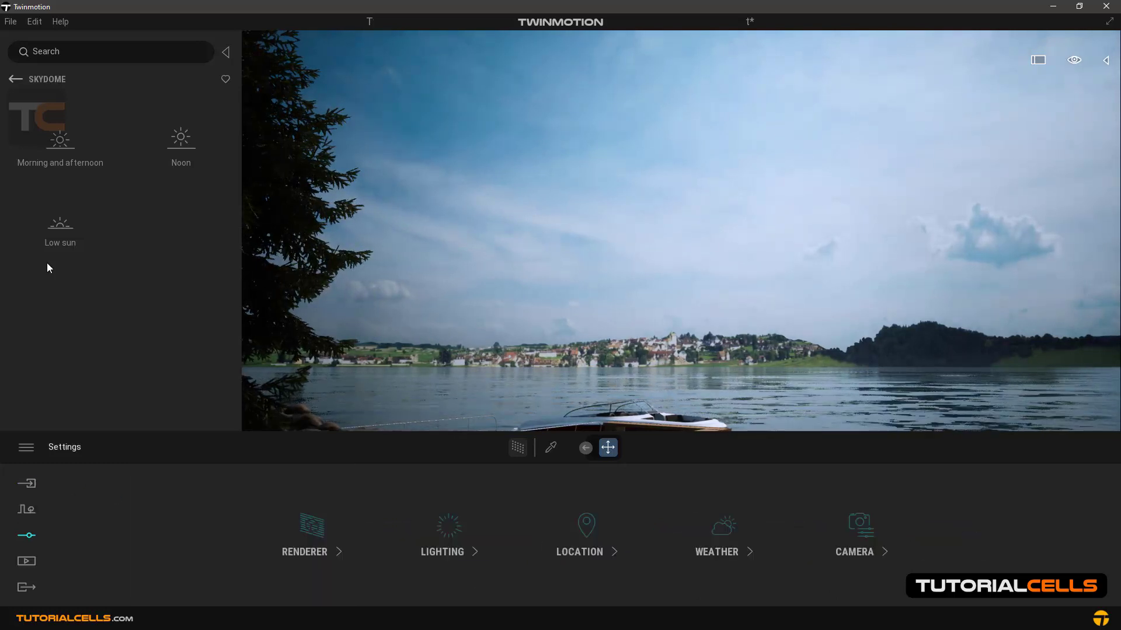
click(60, 149)
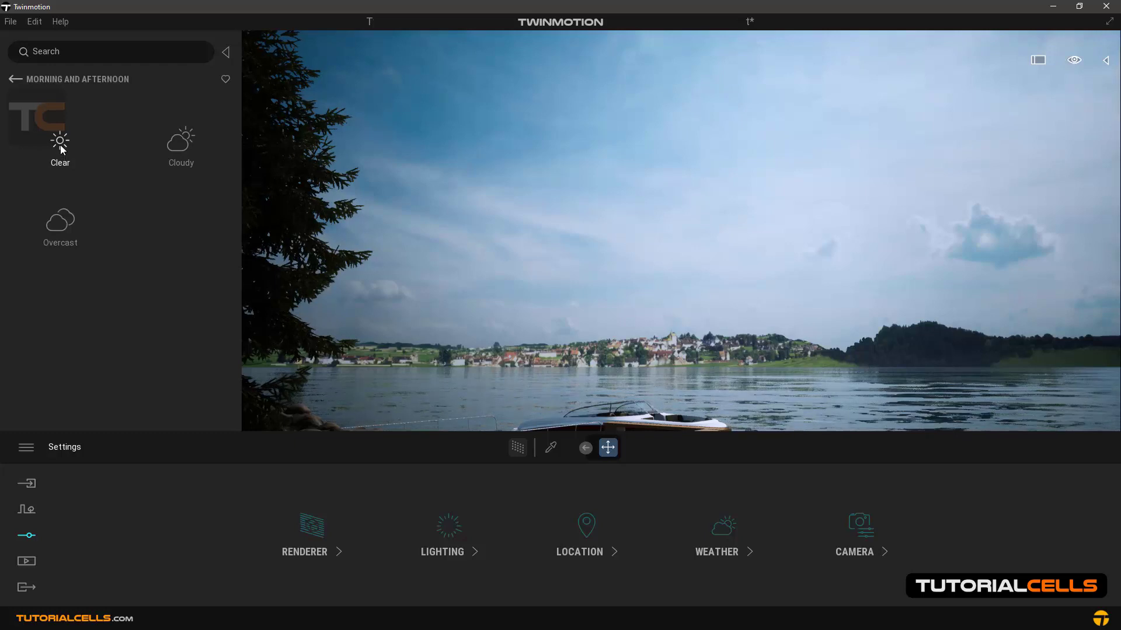
click(186, 162)
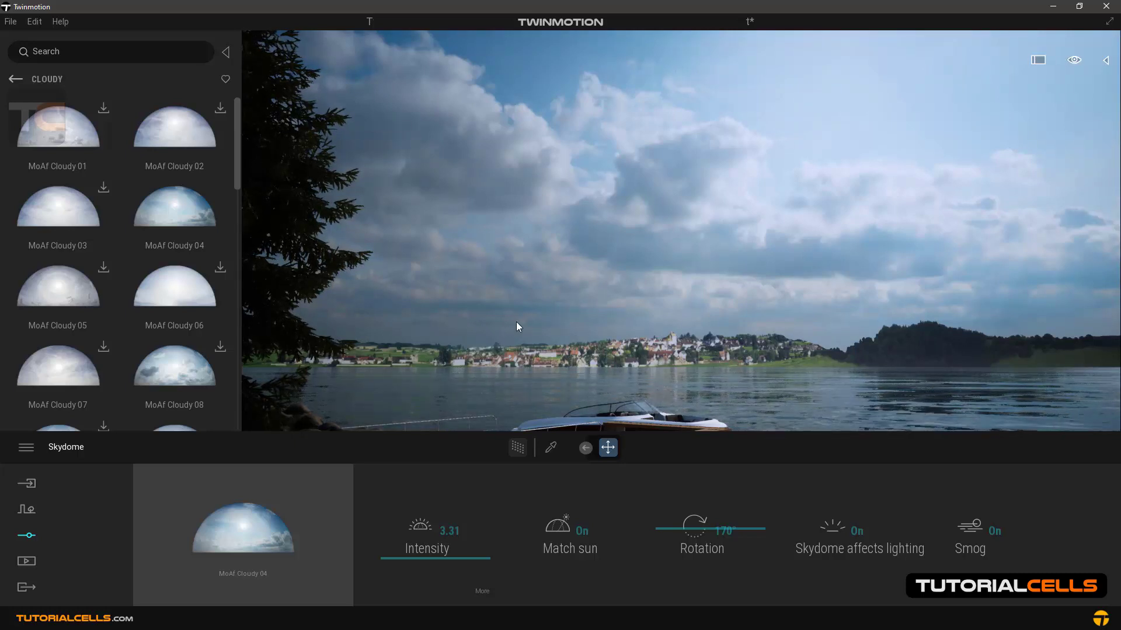
right_drag(516, 321, 386, 346)
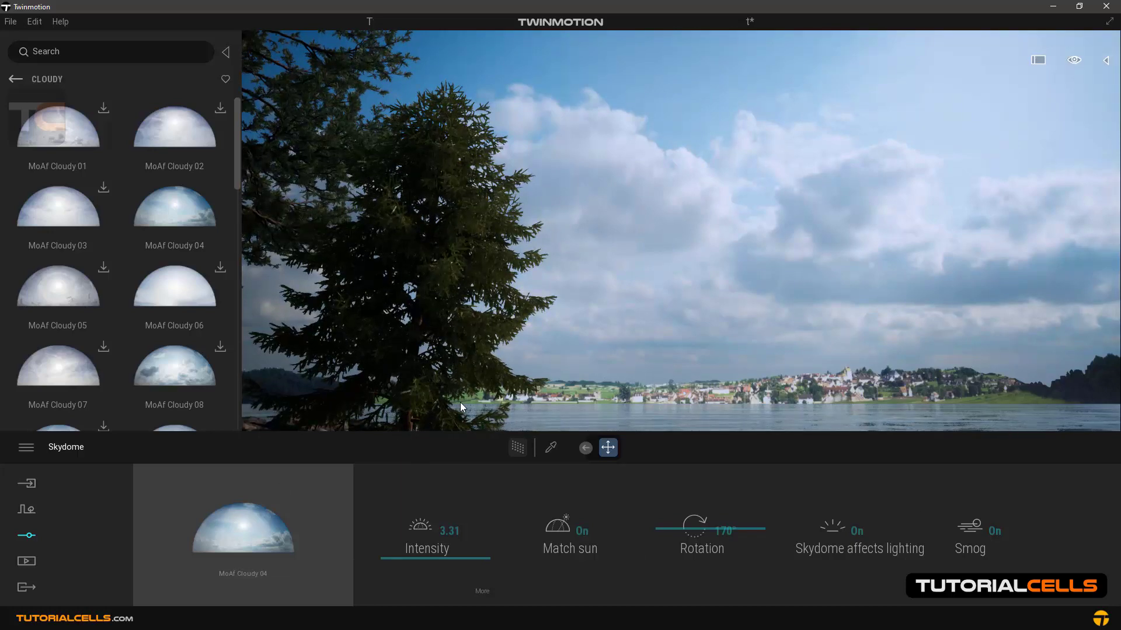
right_drag(548, 373, 574, 377)
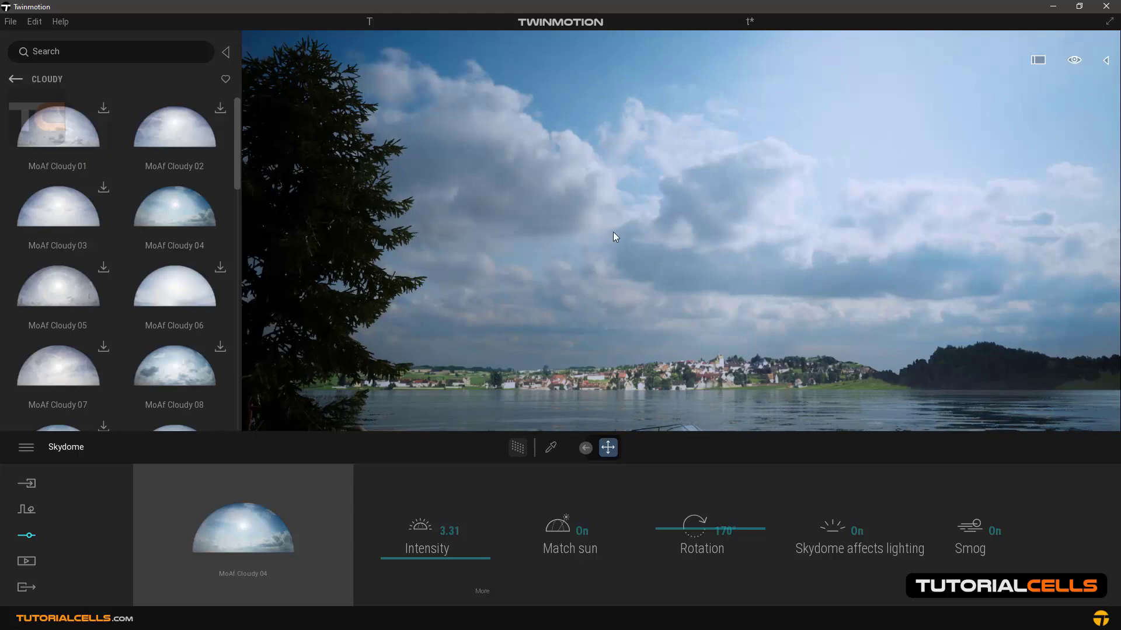
right_drag(613, 232, 574, 241)
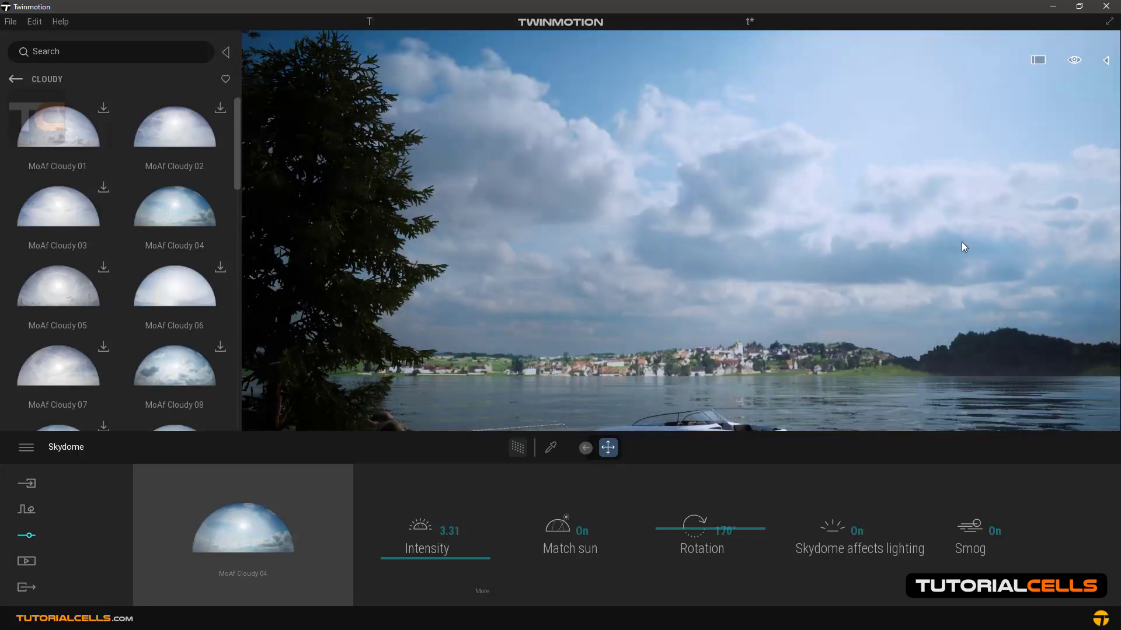
Set the scene's time of day to 16:55
click(1075, 61)
click(1075, 93)
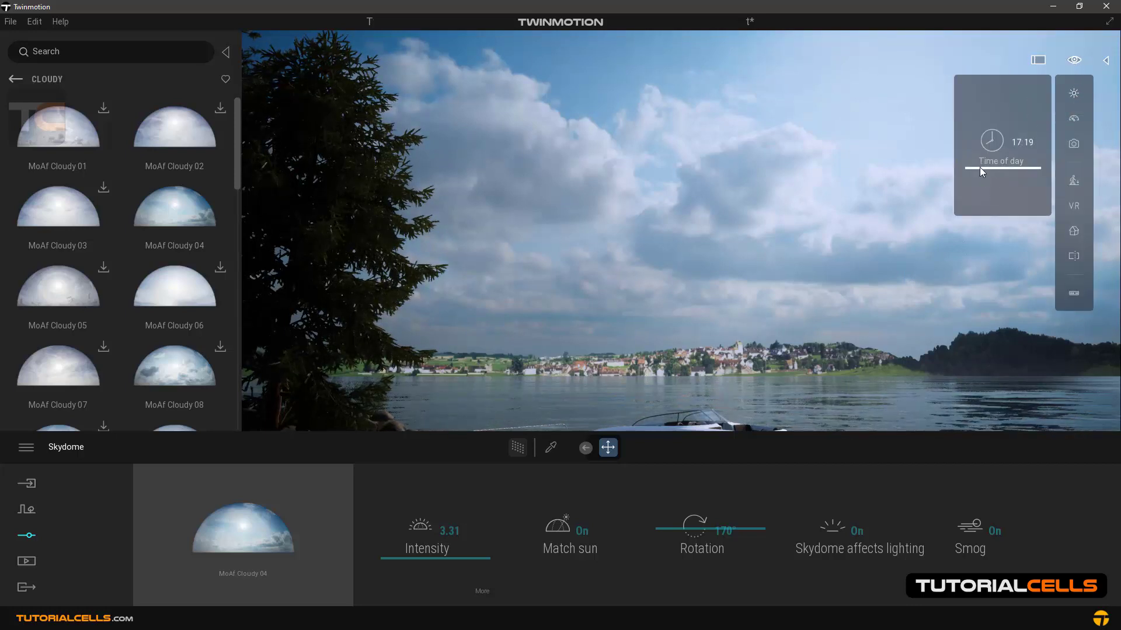
mouse_move(978, 169)
mouse_down()
mouse_move(990, 115)
mouse_move(988, 180)
mouse_move(988, 140)
mouse_move(984, 175)
mouse_move(986, 165)
mouse_up()
drag(987, 109, 1013, 128)
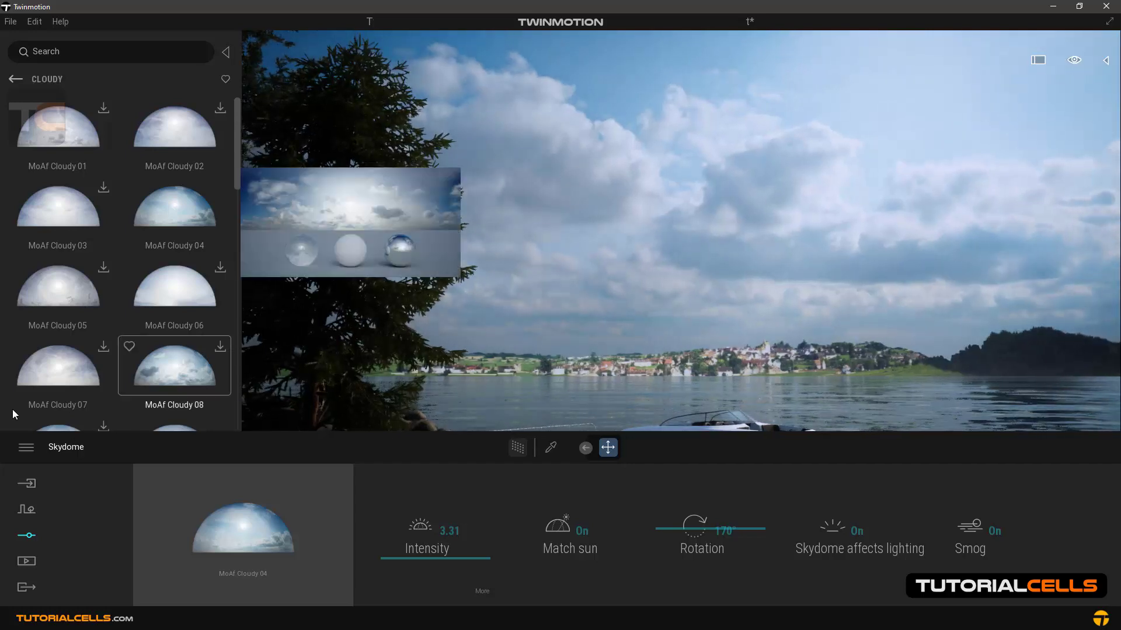
Set the scene's time of day to 14:43 to compare its effect on the skydome sky
mouse_move(177, 274)
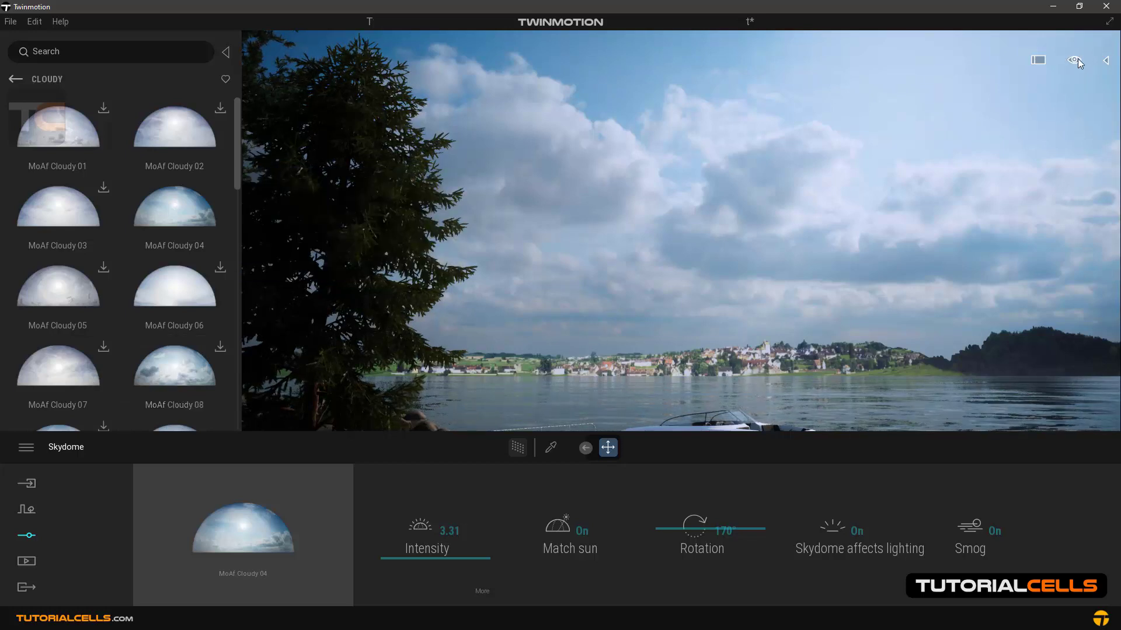
mouse_move(1076, 62)
mouse_move(1073, 95)
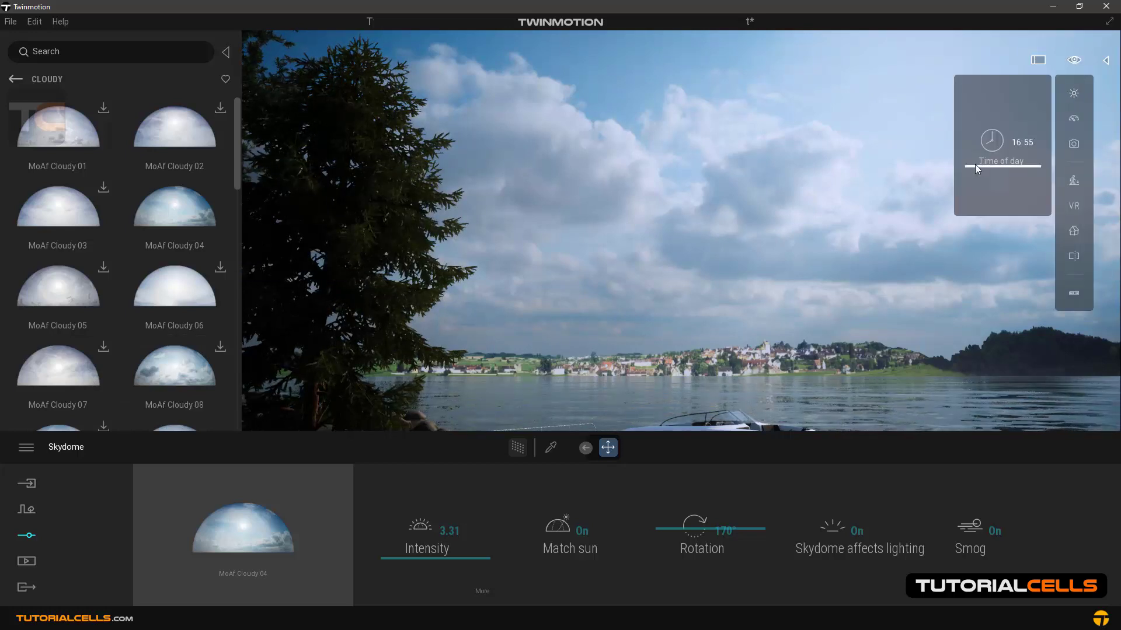
mouse_move(975, 165)
mouse_down()
mouse_move(976, 120)
mouse_move(976, 158)
mouse_up()
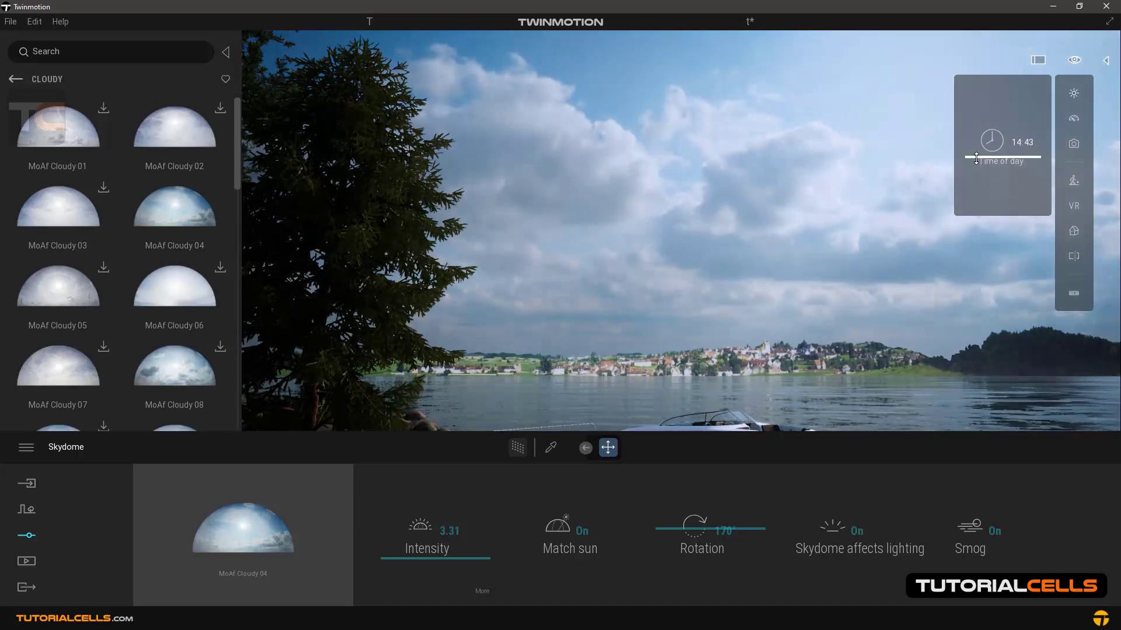
mouse_move(680, 230)
right_down()
mouse_move(855, 128)
mouse_move(752, 175)
mouse_move(659, 233)
mouse_move(645, 257)
mouse_move(812, 155)
mouse_move(671, 228)
right_up()
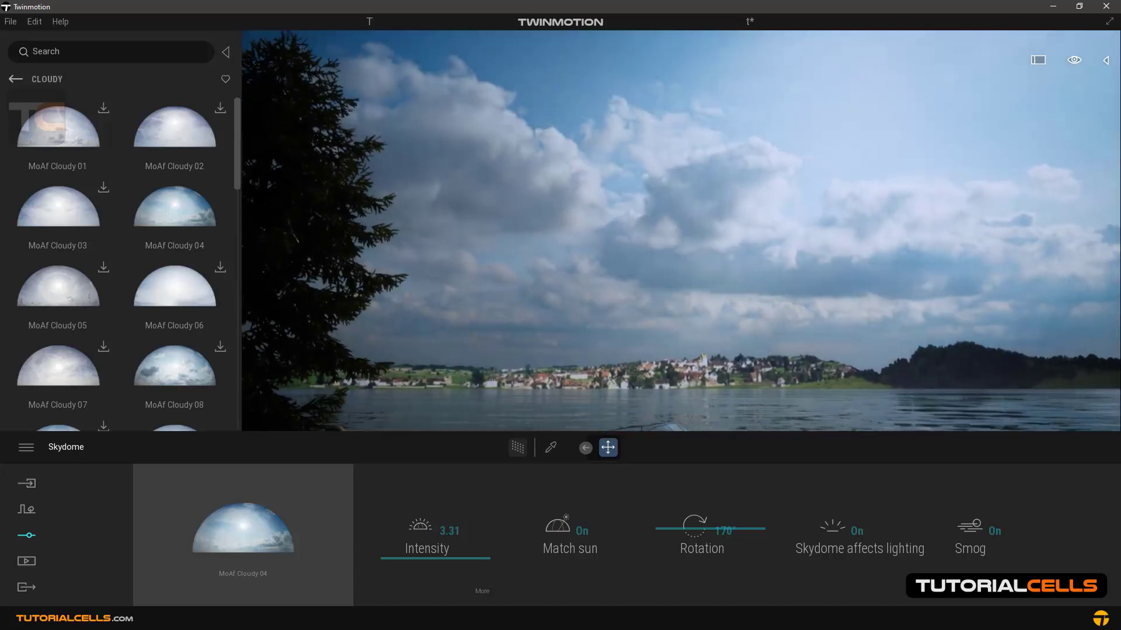
In the Weather settings, shift the weather from clear sun past cloudy and the season to autumn to compare their effect on the skydome scene
click(26, 535)
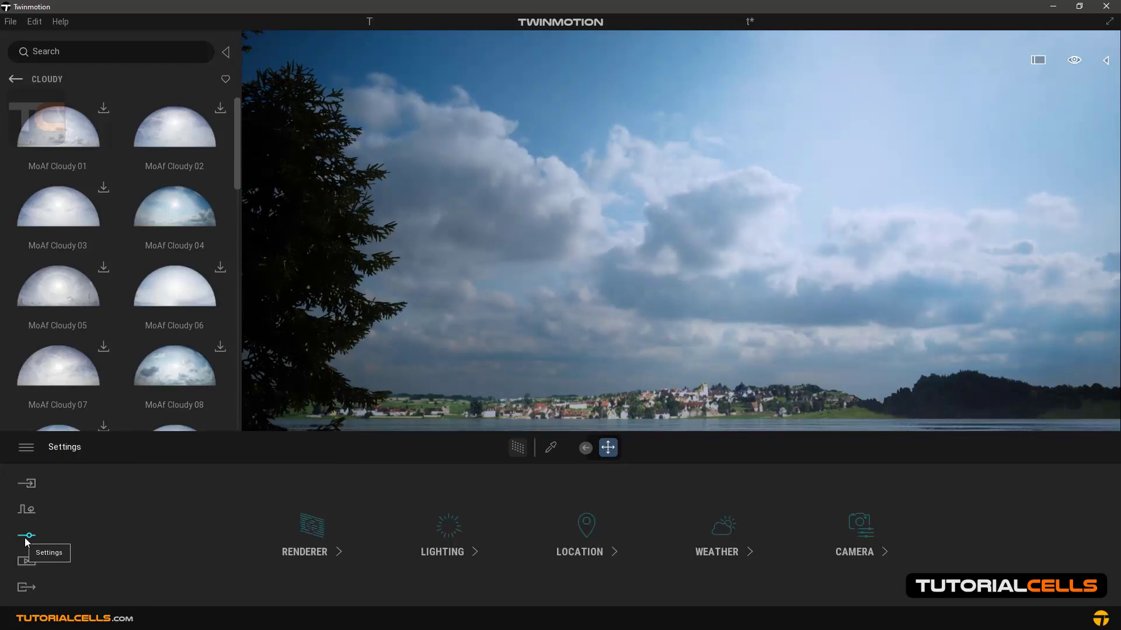
click(723, 527)
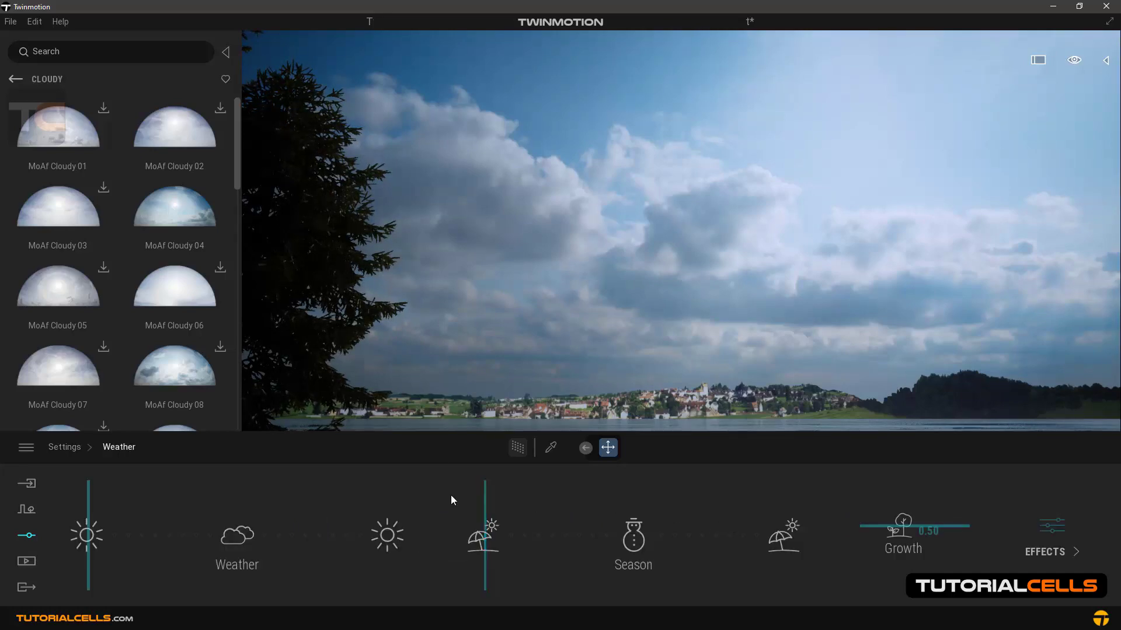
right_drag(680, 231, 610, 320)
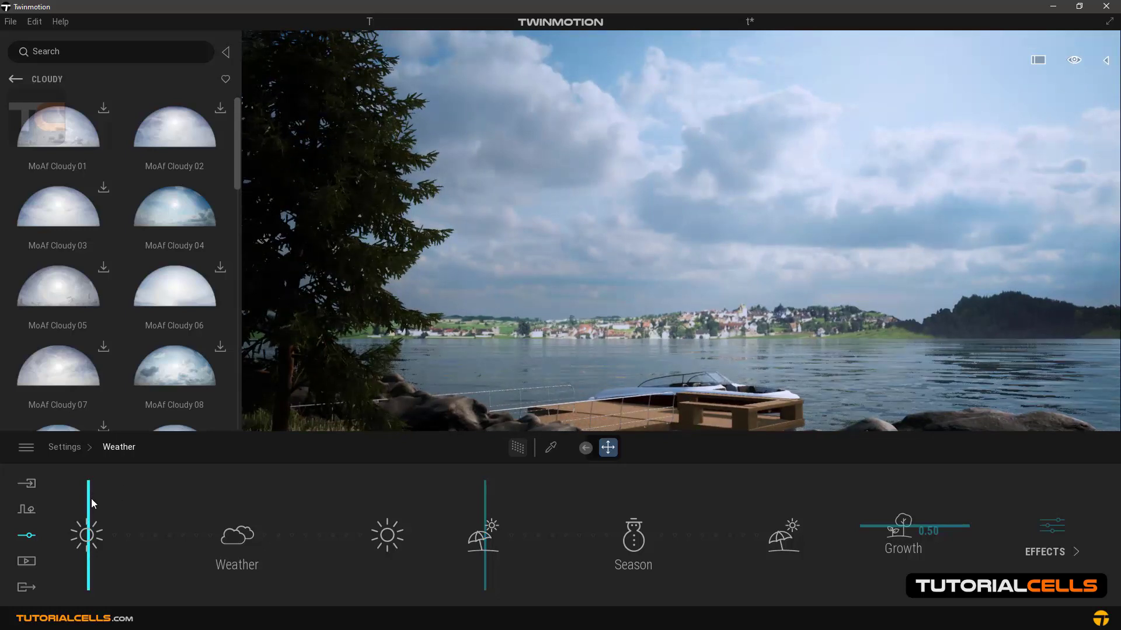
drag(92, 498, 179, 498)
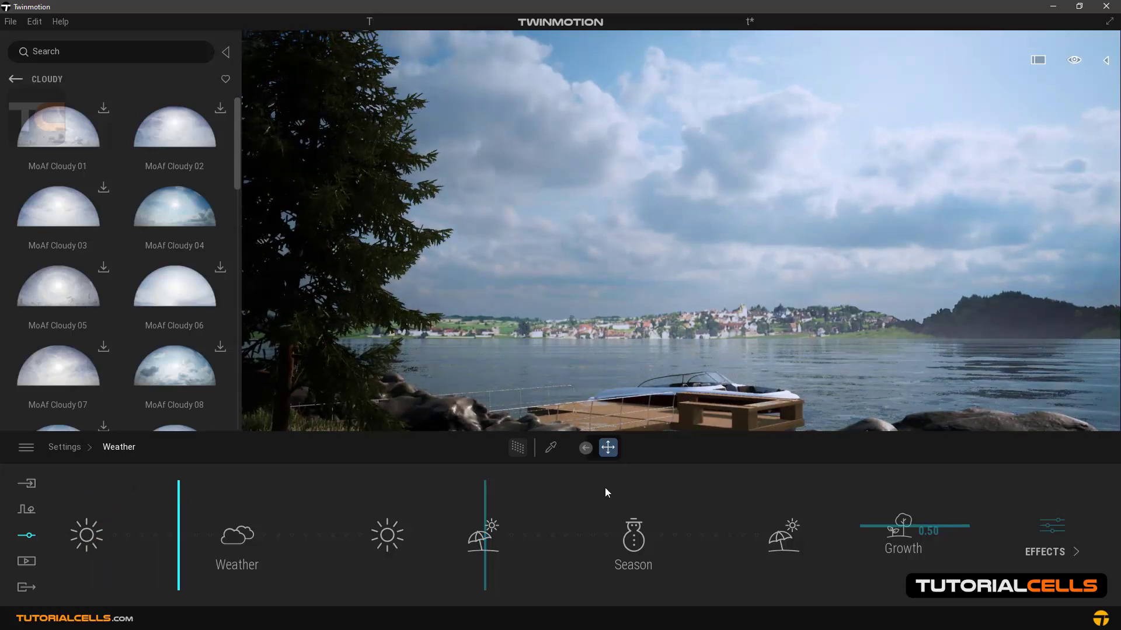
drag(488, 501, 575, 504)
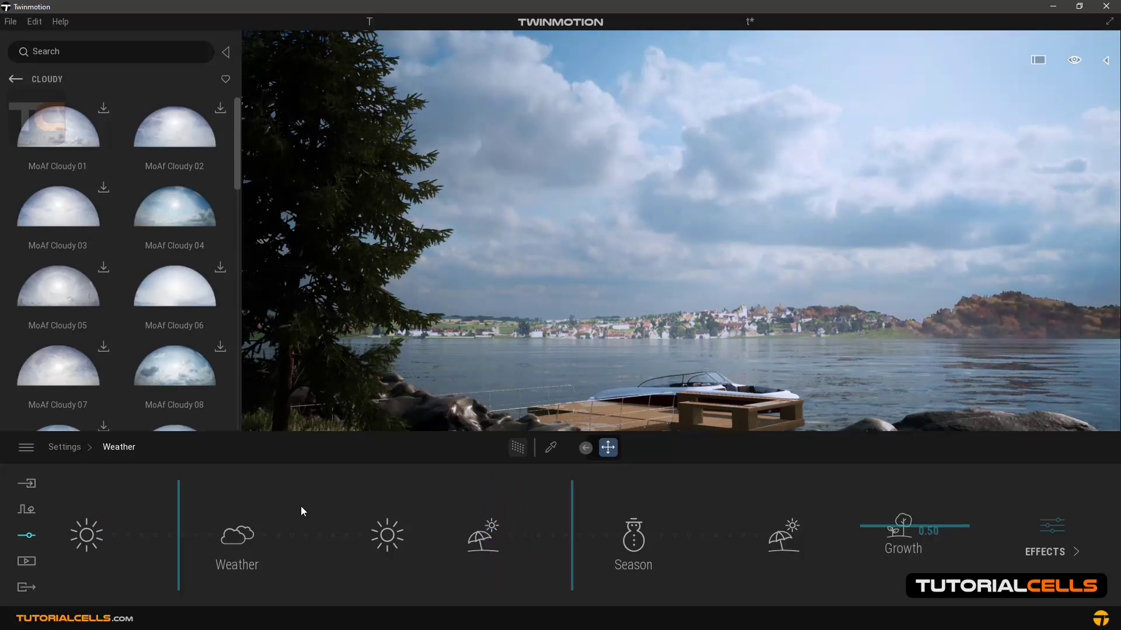
drag(191, 508, 288, 510)
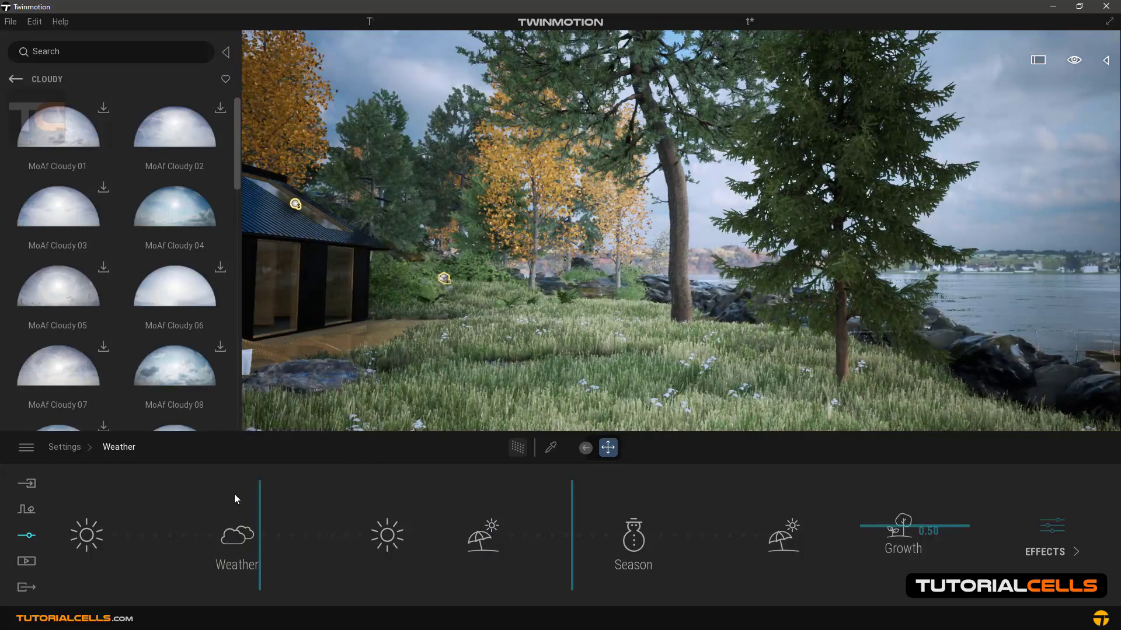
mouse_move(263, 503)
mouse_down()
mouse_move(275, 502)
mouse_move(252, 506)
mouse_up()
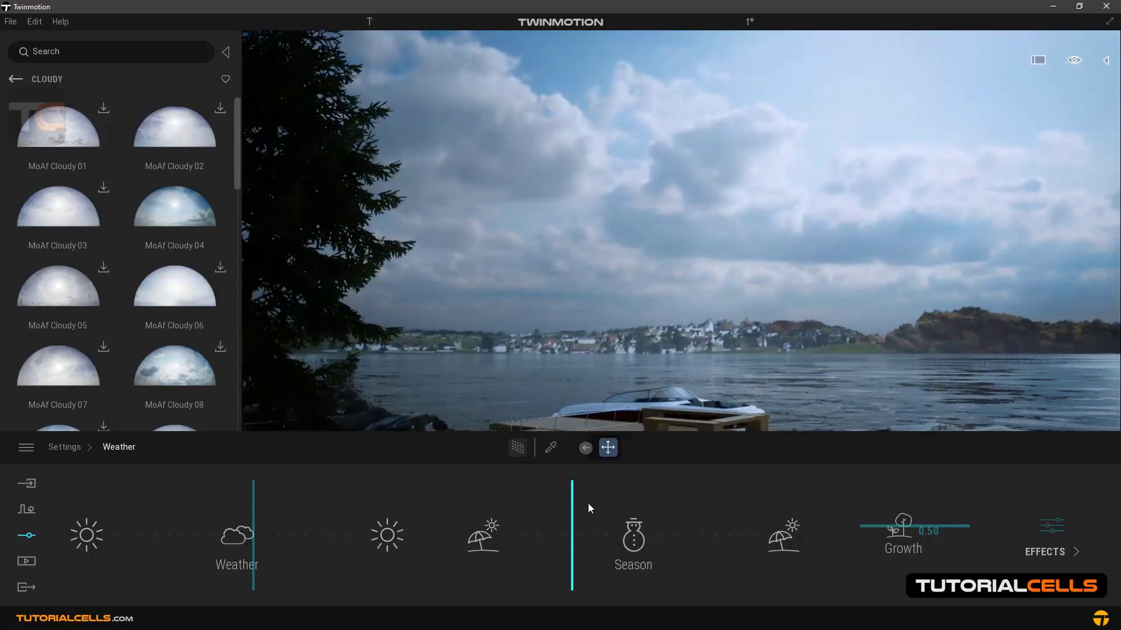
Return the season to summer and the weather to clear sun
drag(588, 504, 484, 492)
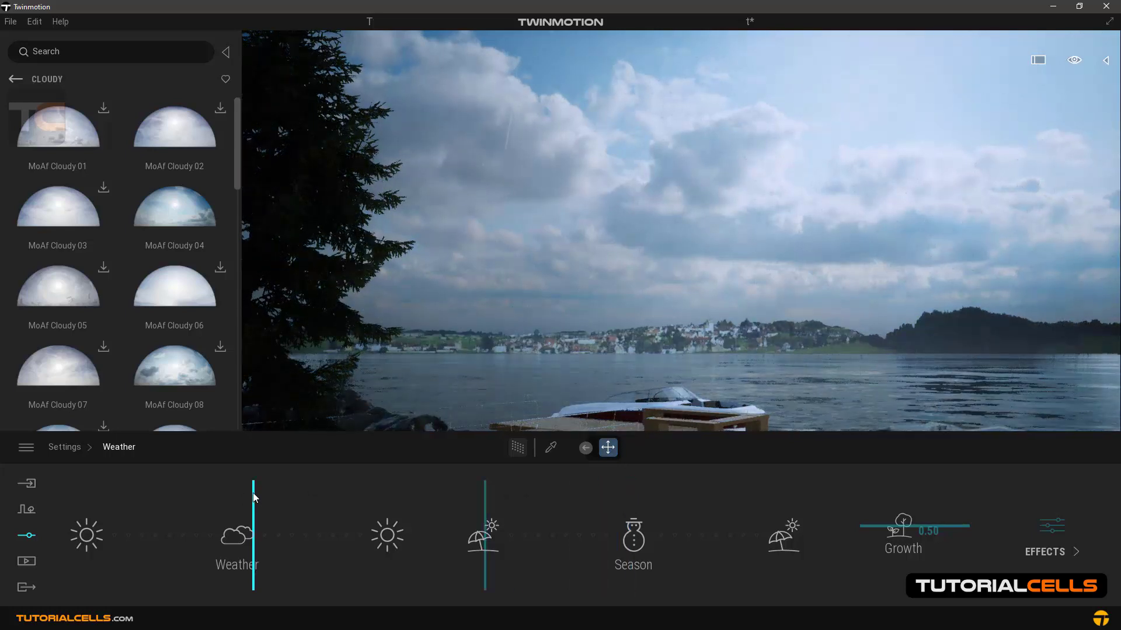
drag(253, 493, 55, 492)
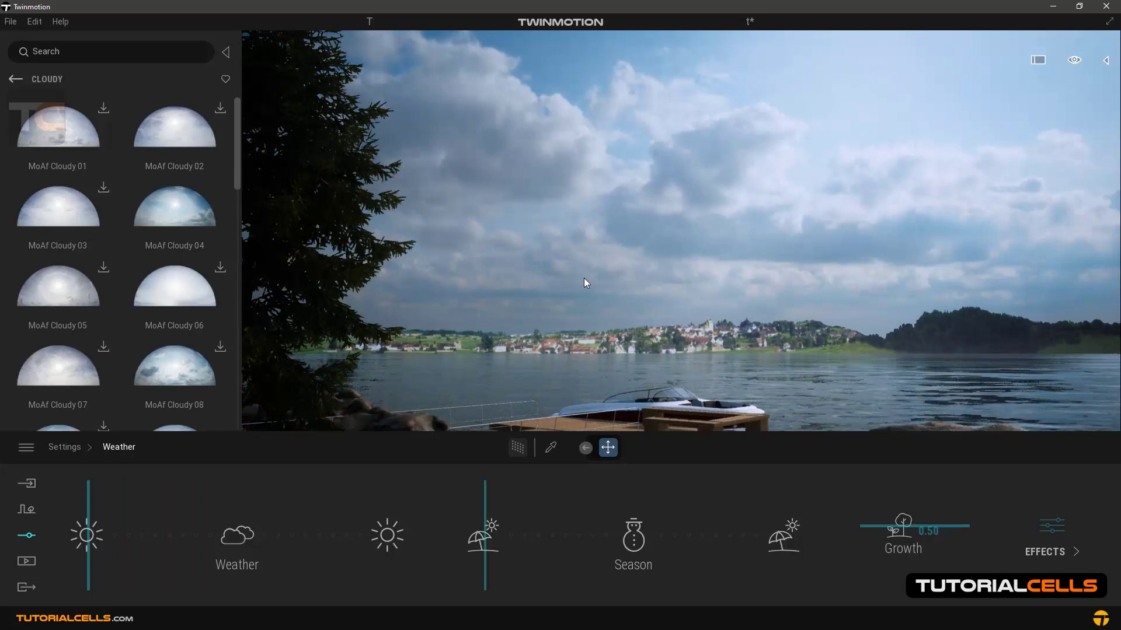
right_drag(586, 274, 586, 272)
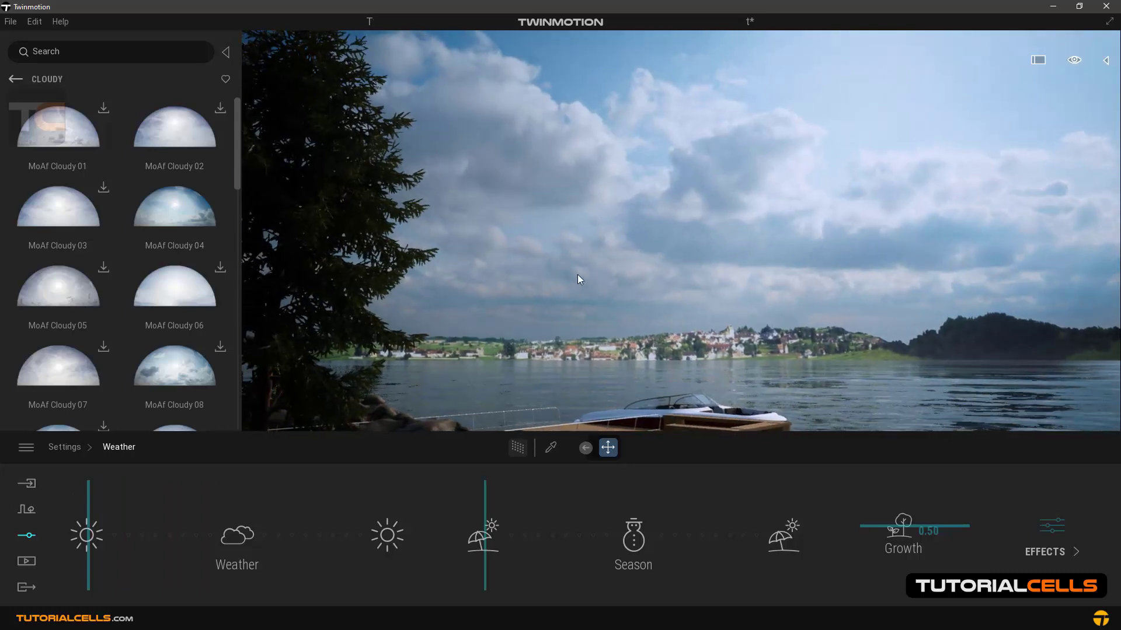
Open the scene's Skydome settings under Lighting and return the library to the Skydome categories
click(14, 79)
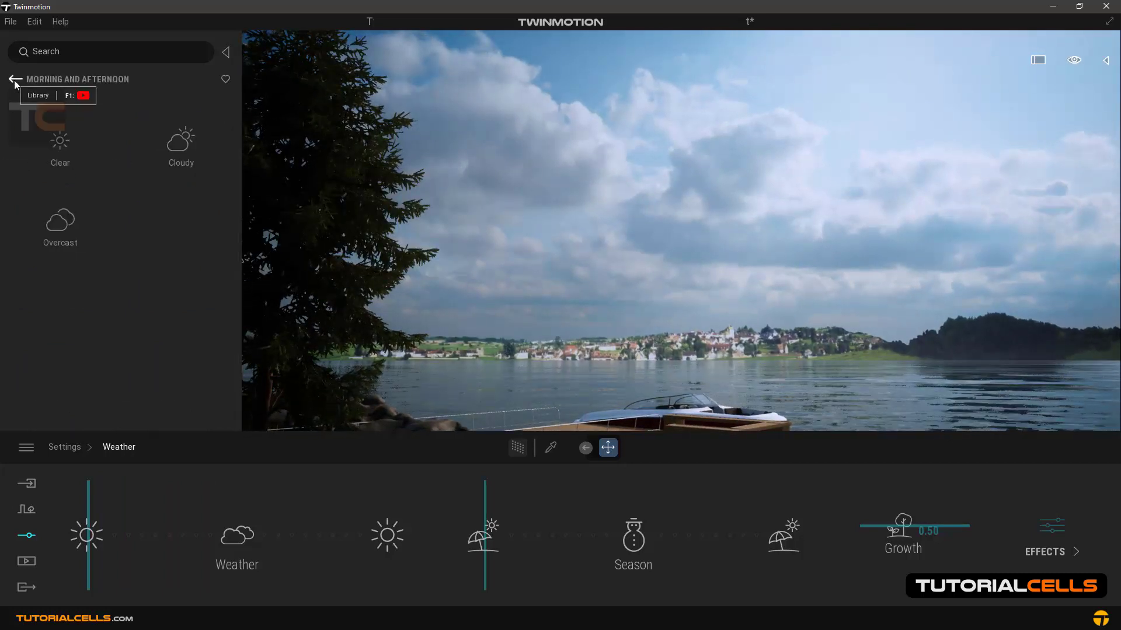
click(26, 535)
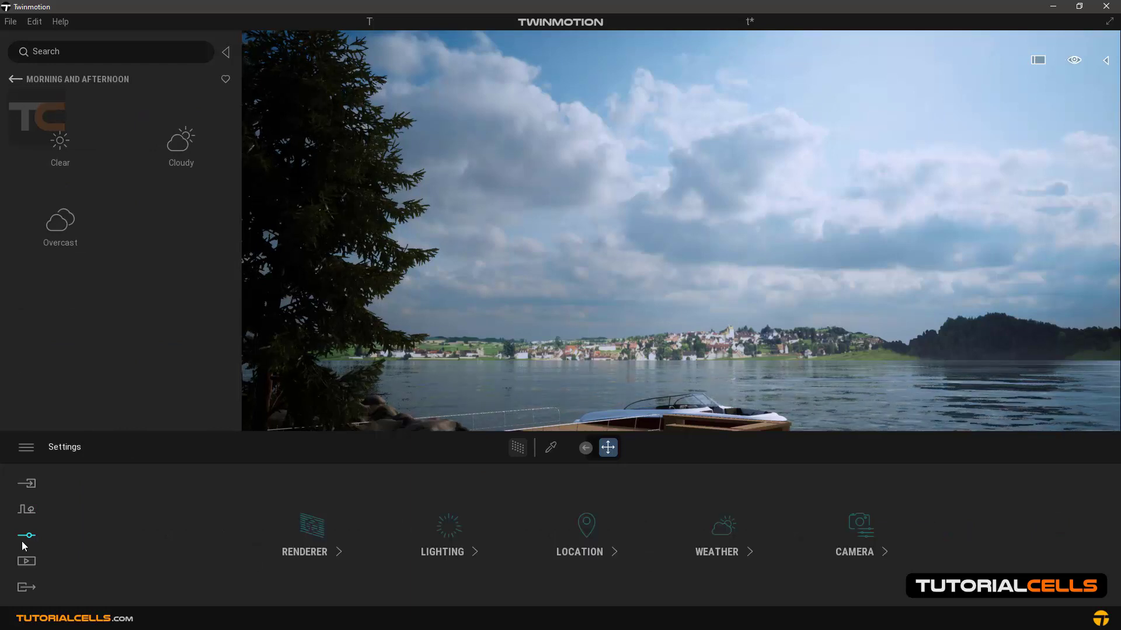
click(499, 533)
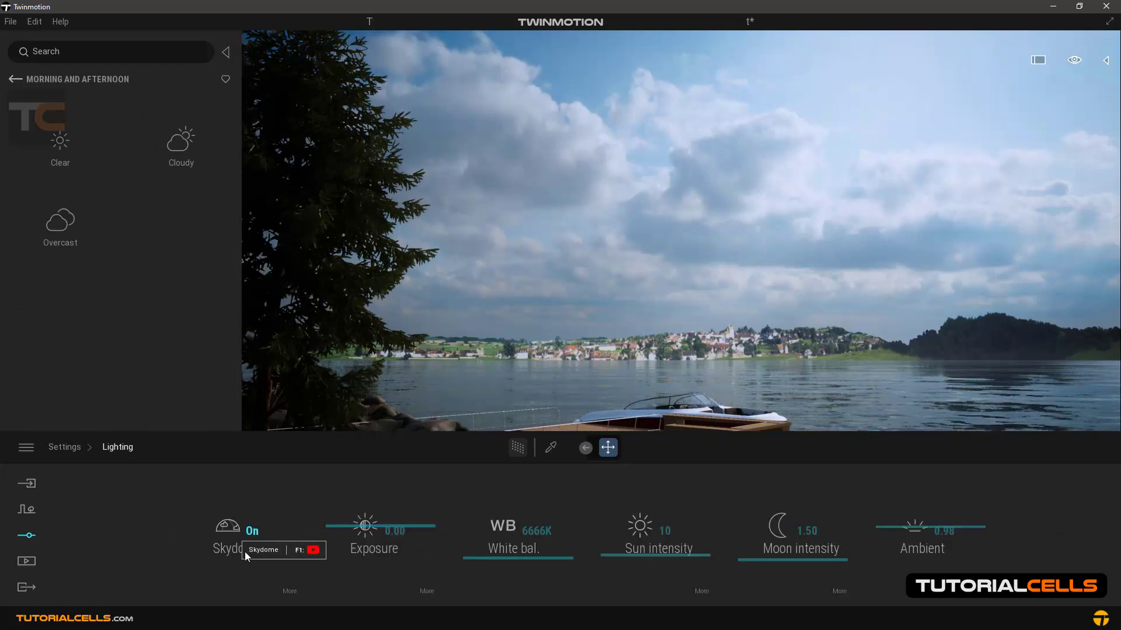
click(290, 590)
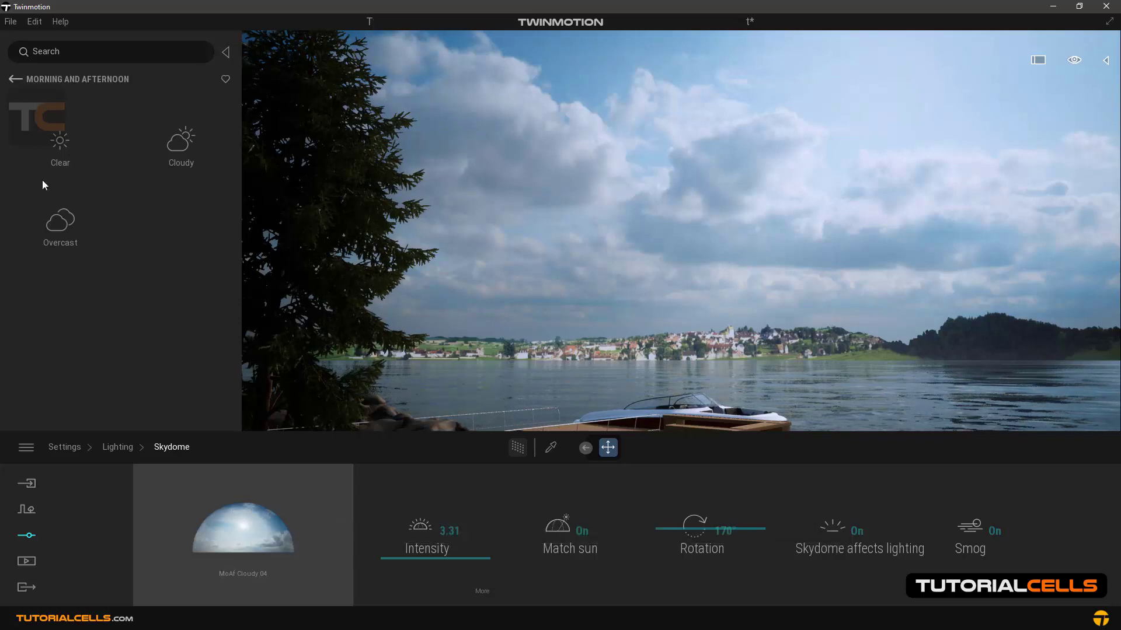
click(13, 79)
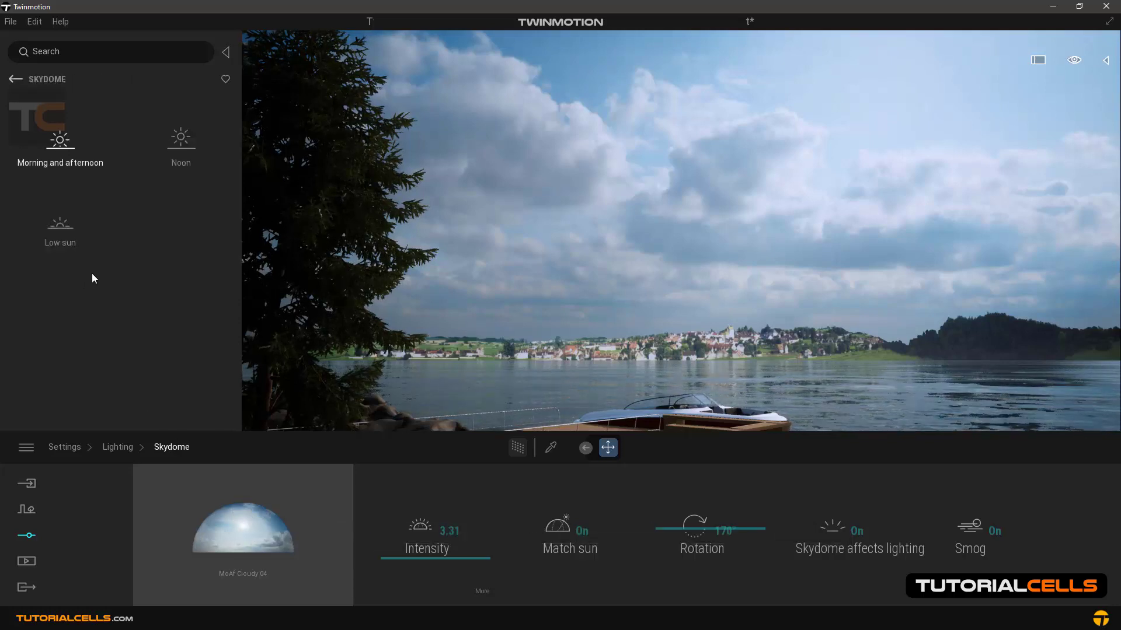
Locate the current skydome, MoAf Cloudy 04, in the library, and return to the Skydome categories
click(243, 488)
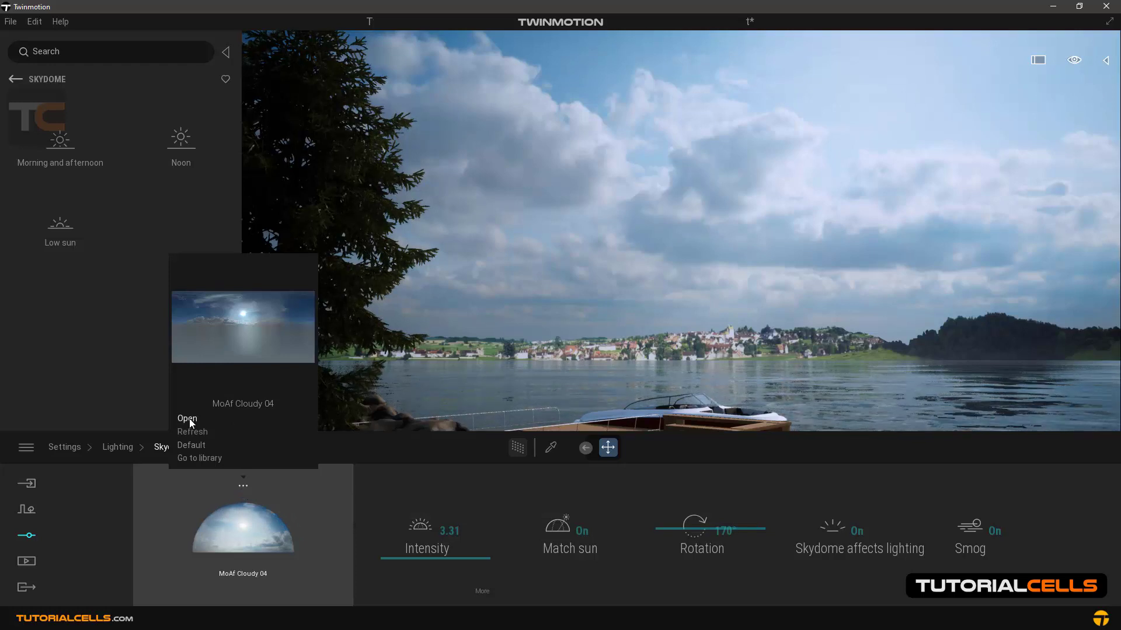
click(198, 459)
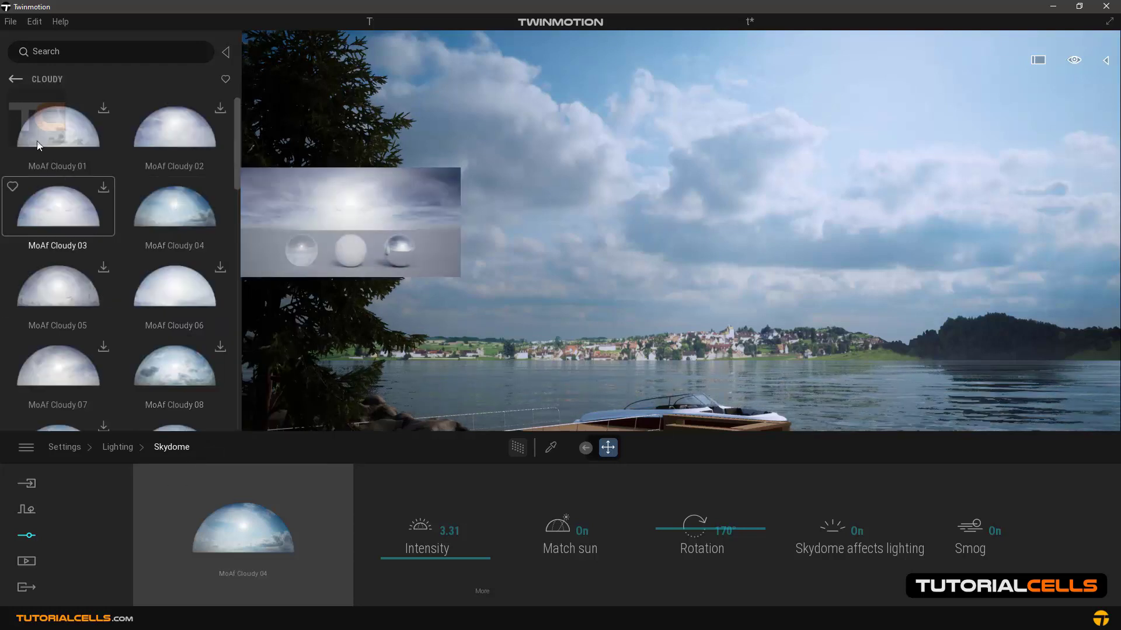
click(16, 81)
click(17, 82)
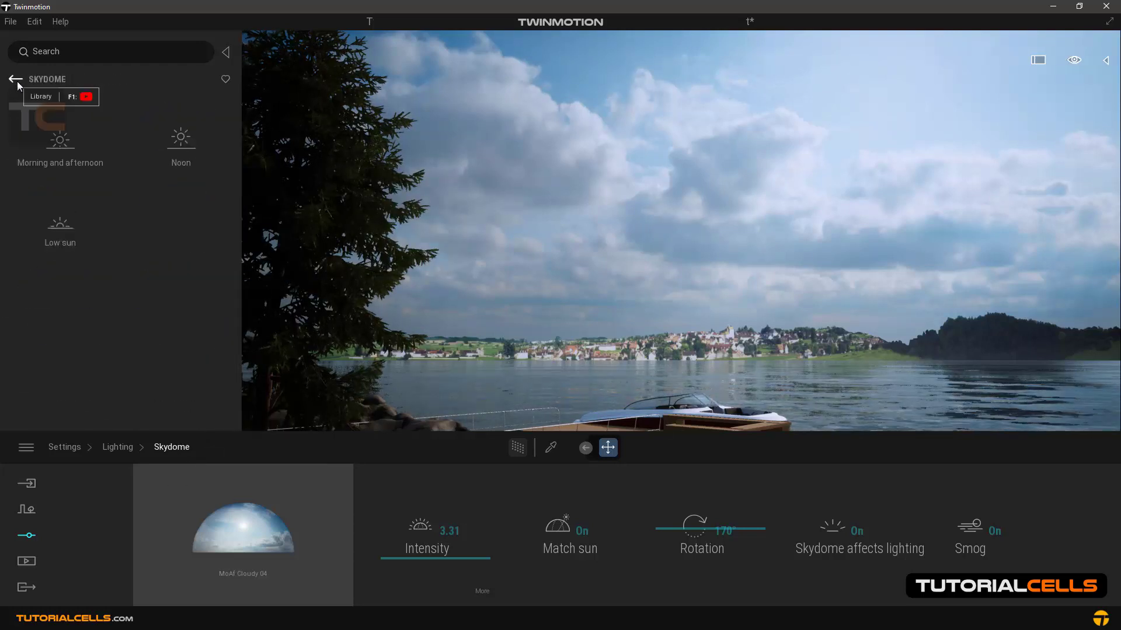
click(17, 82)
click(74, 328)
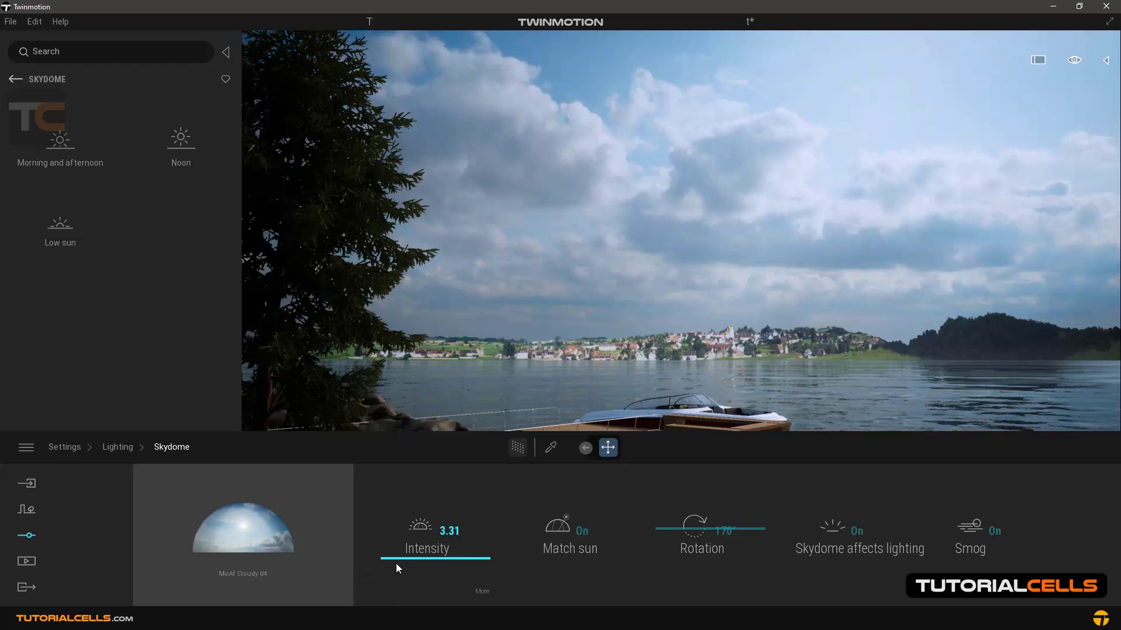
Lower the skydome's intensity to 0.00 and examine how the lake, trees and house are lit
drag(394, 555, 398, 595)
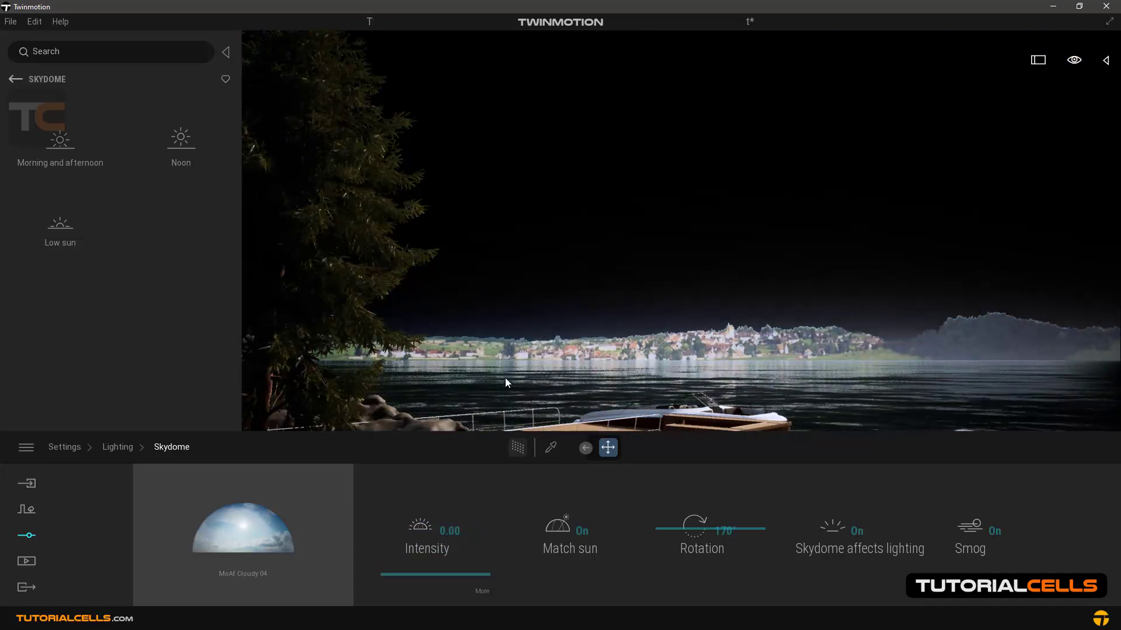
right_drag(506, 380, 388, 397)
right_drag(750, 345, 703, 357)
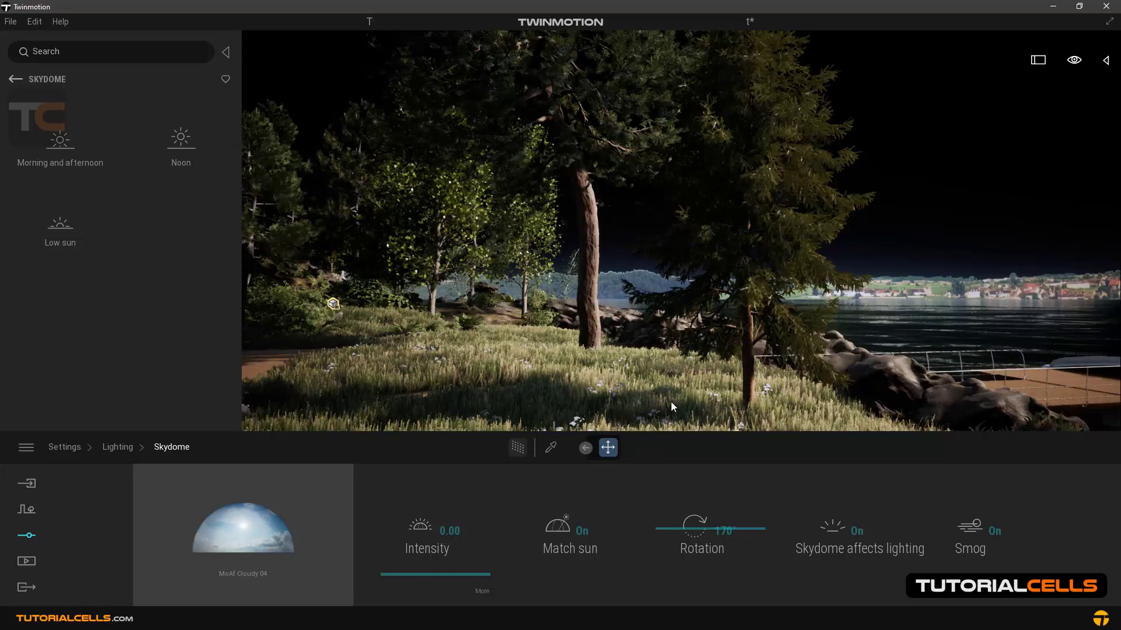
drag(419, 572, 419, 548)
right_drag(619, 280, 560, 300)
drag(432, 553, 427, 619)
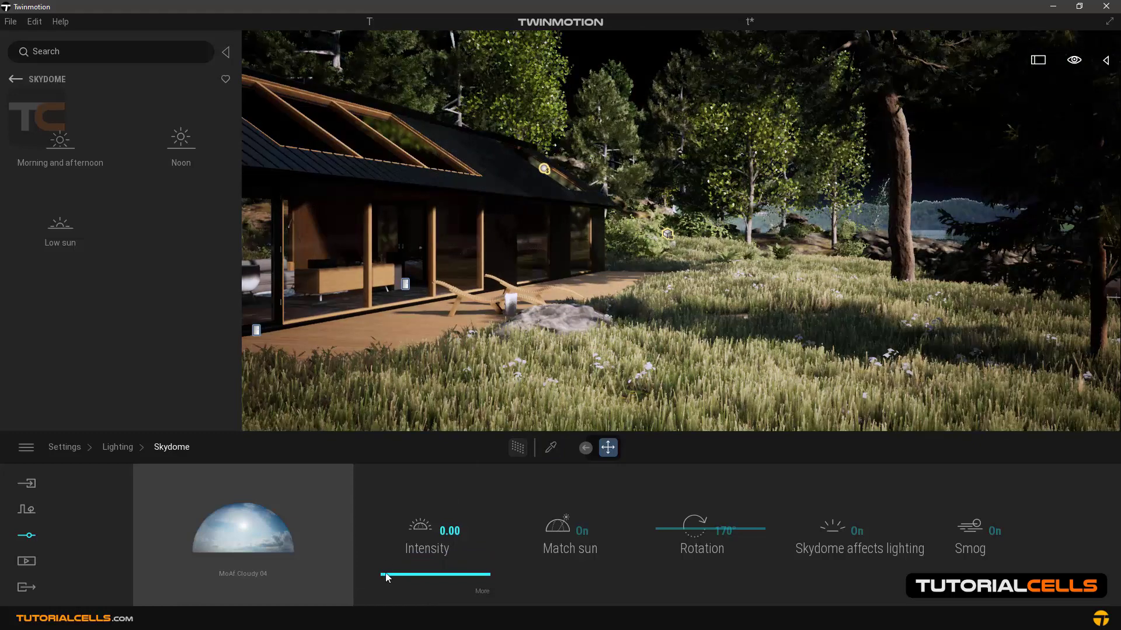
Set the skydome's intensity to 4.76 and its ambient value to 0.92
drag(391, 575, 451, 576)
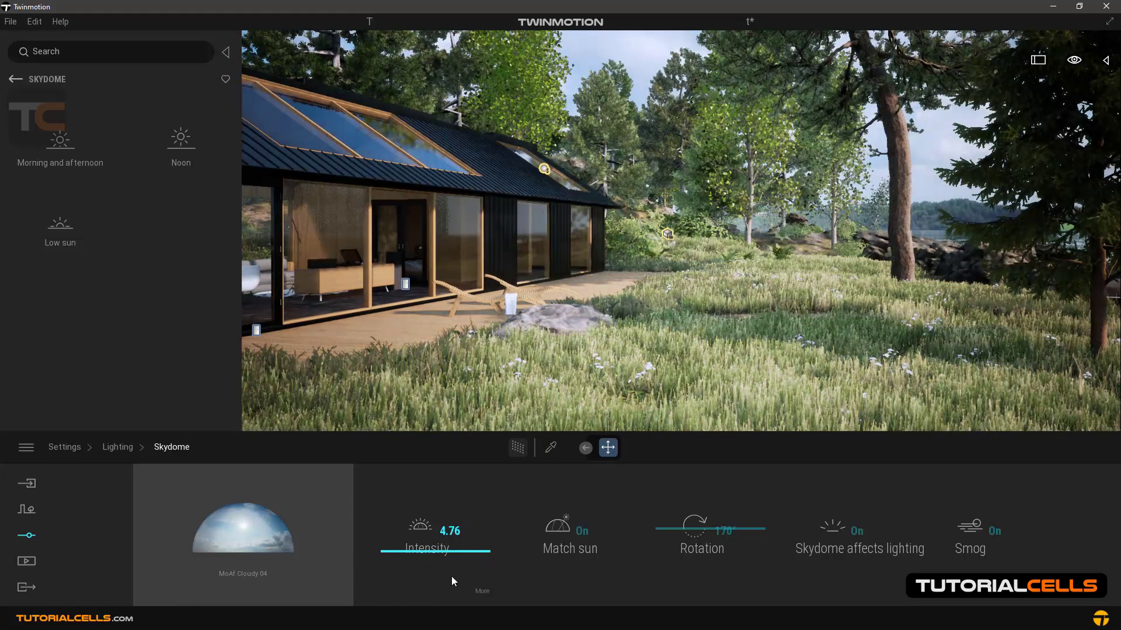
click(484, 590)
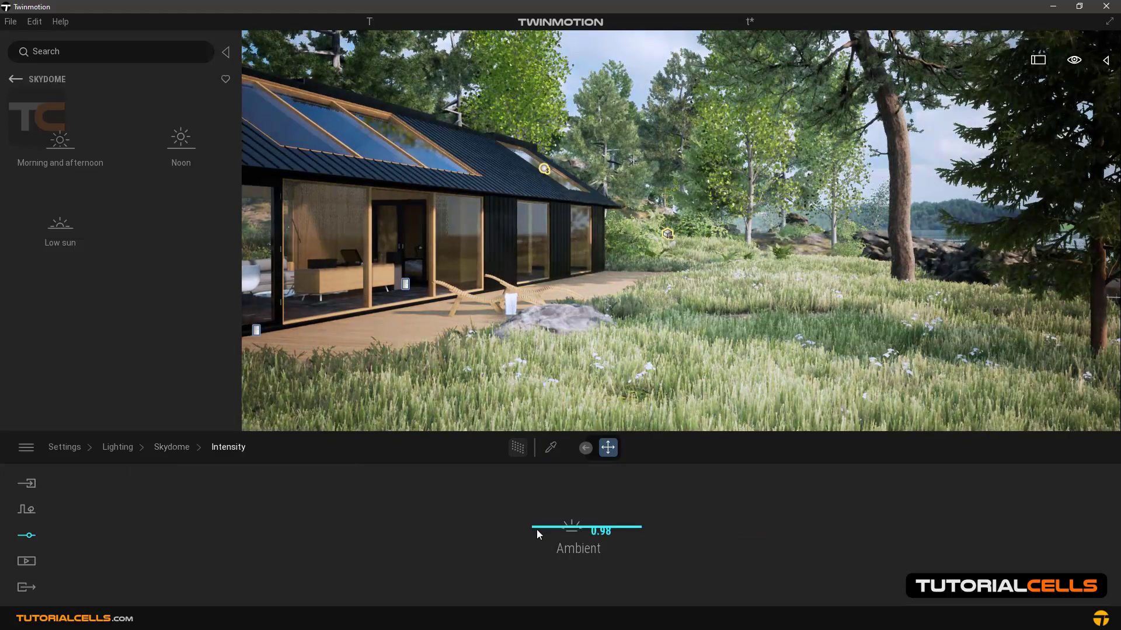
drag(542, 565, 544, 519)
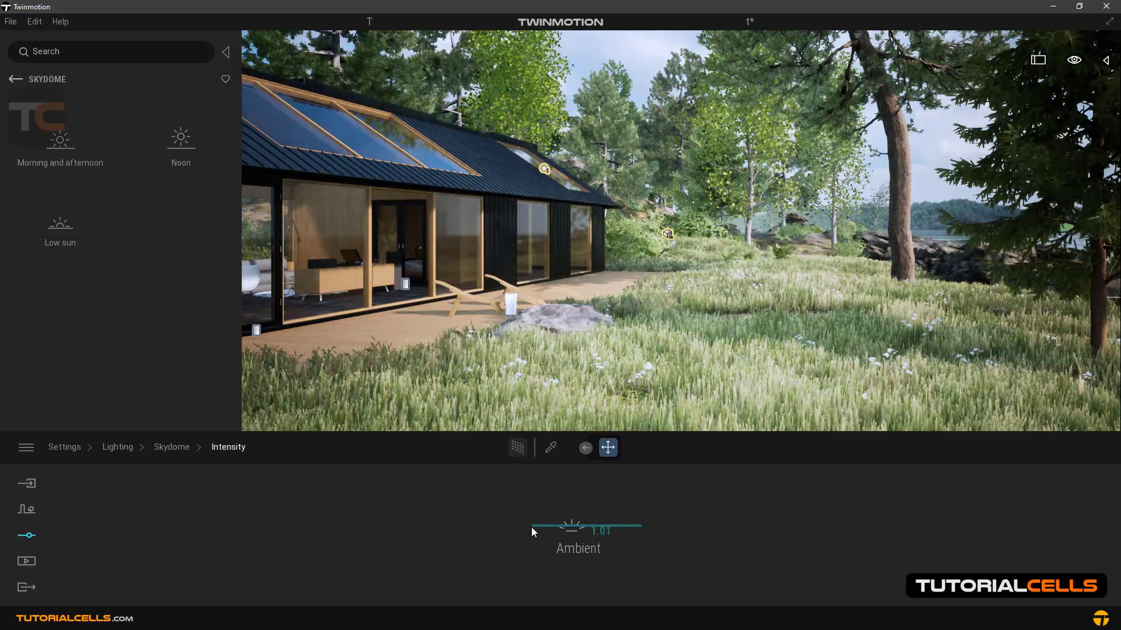
drag(540, 500, 541, 505)
right_drag(622, 348, 840, 349)
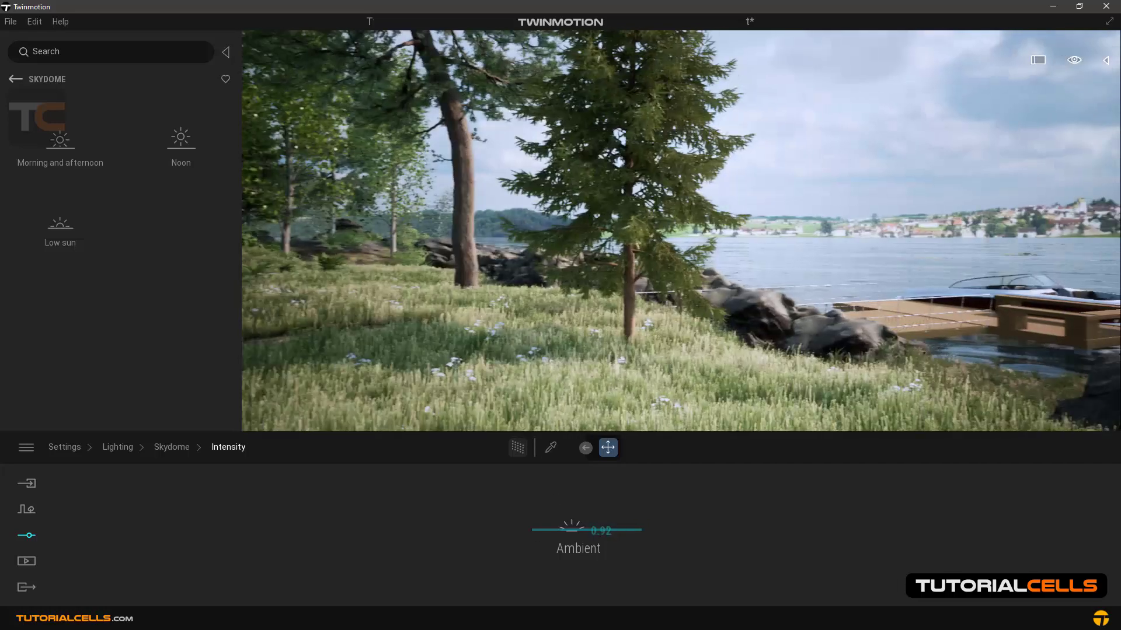
right_drag(588, 348, 749, 336)
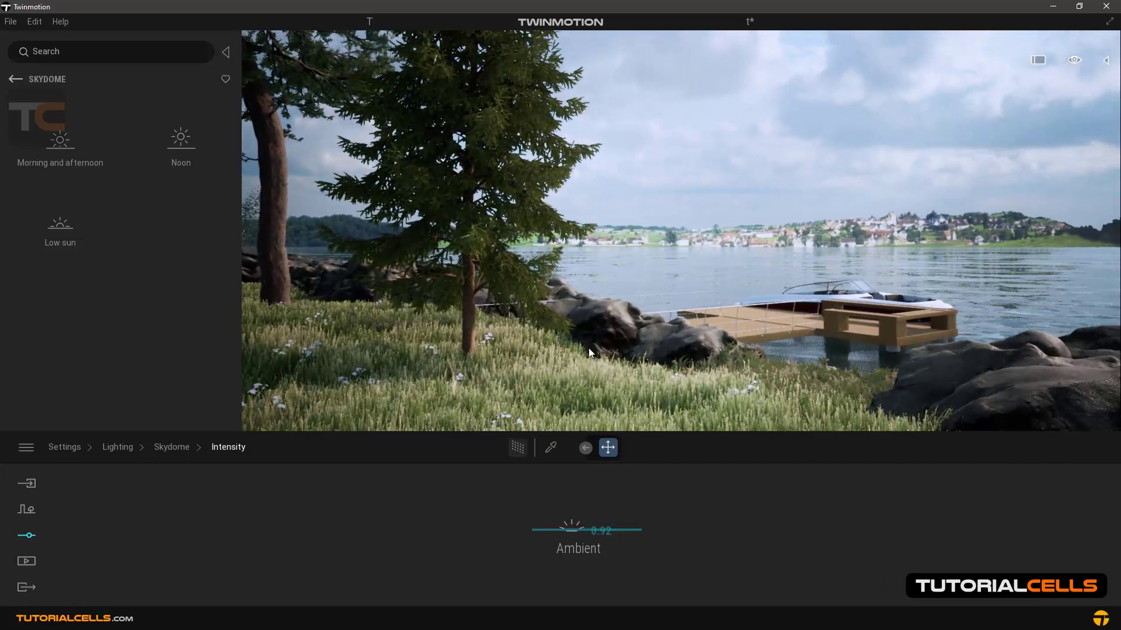
click(176, 448)
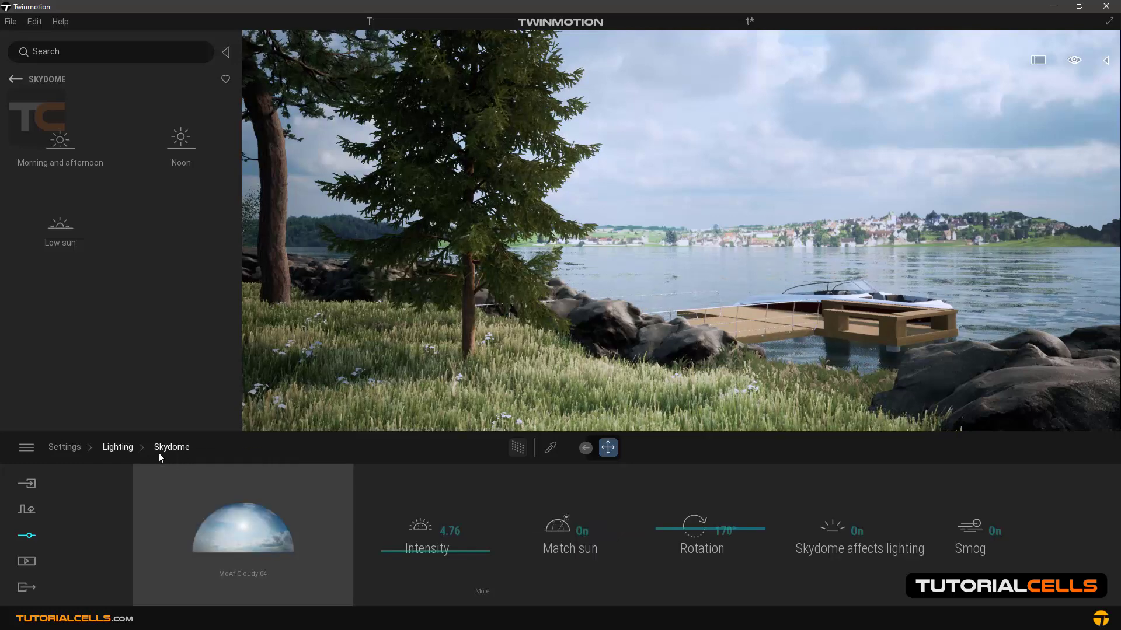
Turn off Match sun for the skydome and compare the sky's sun with the lighting around the house
right_drag(834, 327, 717, 397)
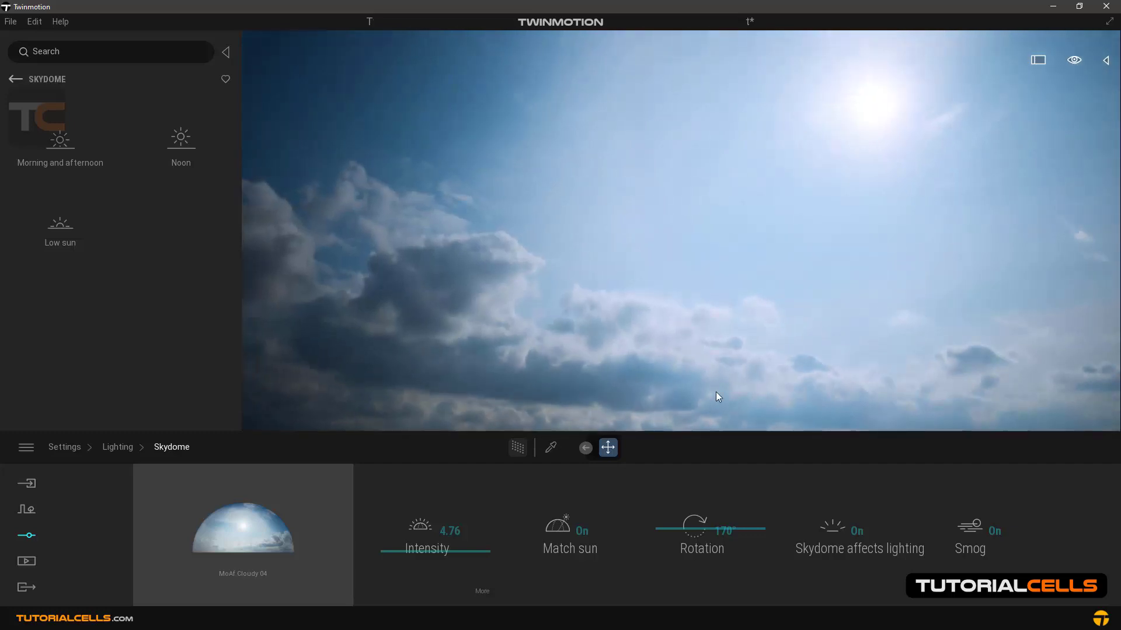
click(580, 535)
right_drag(838, 171, 502, 343)
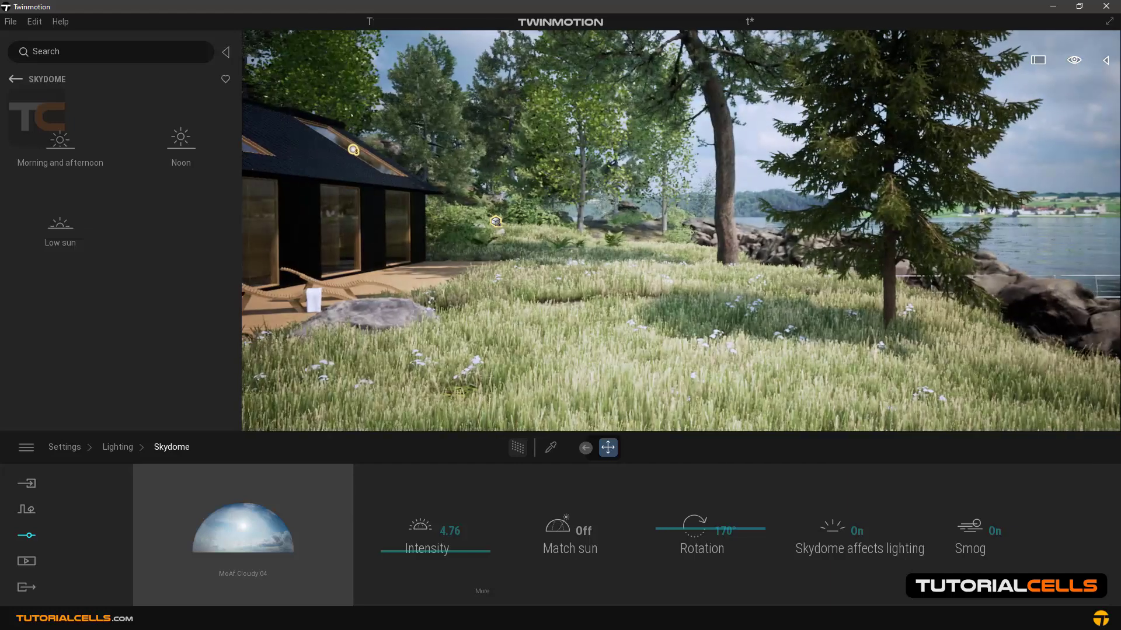
Change the scene's time of day with Match sun off, and turn Match sun back on
mouse_move(1077, 60)
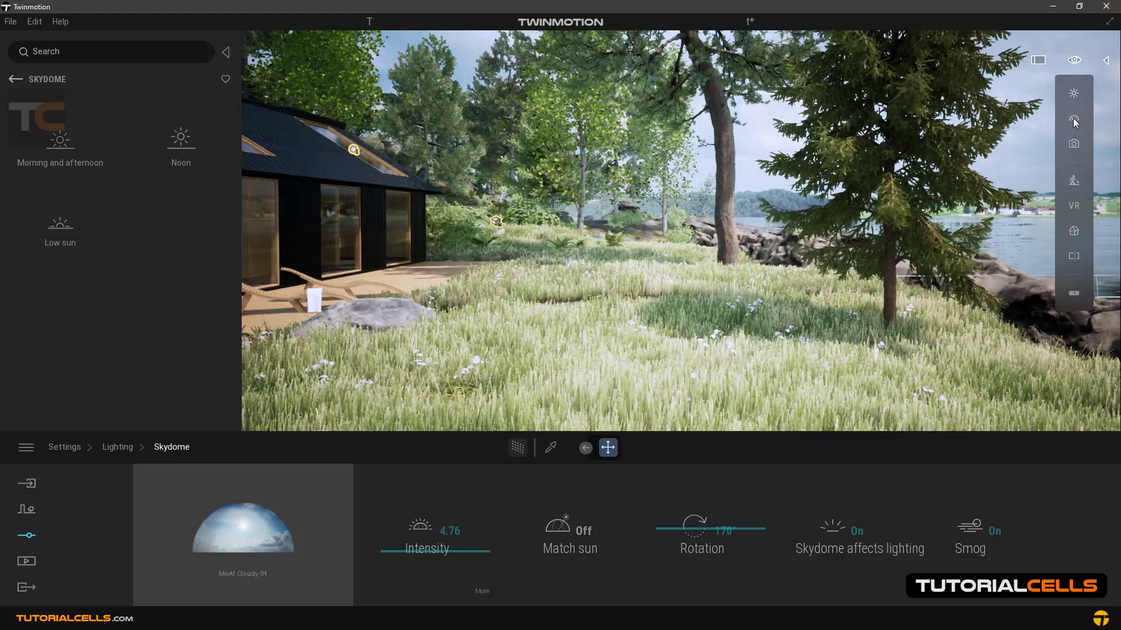
mouse_move(1077, 93)
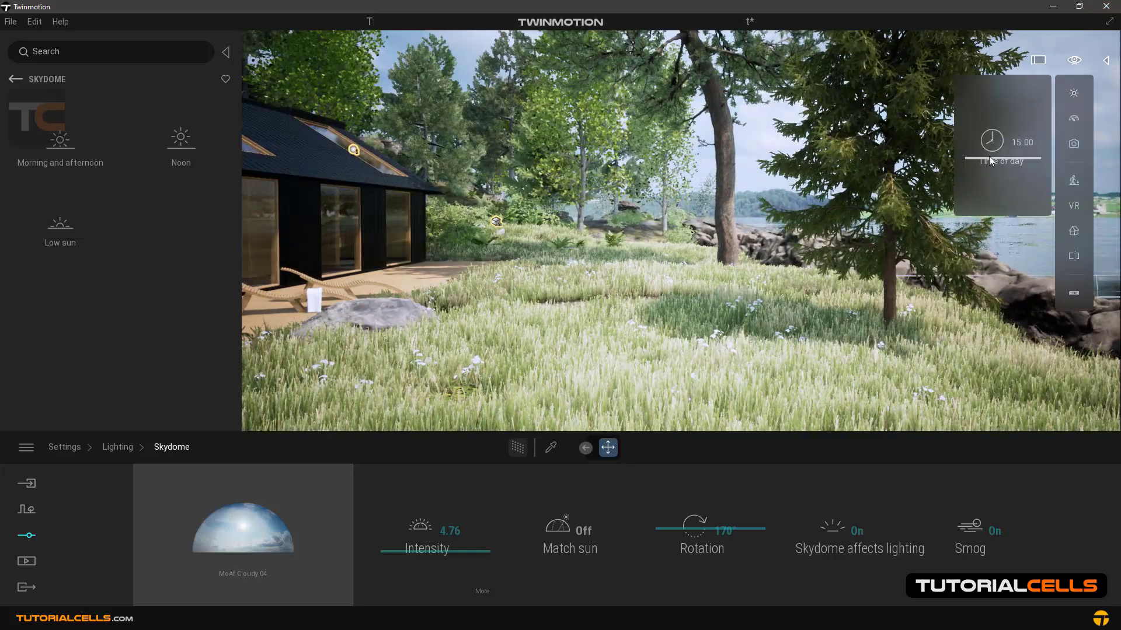
drag(974, 160, 977, 124)
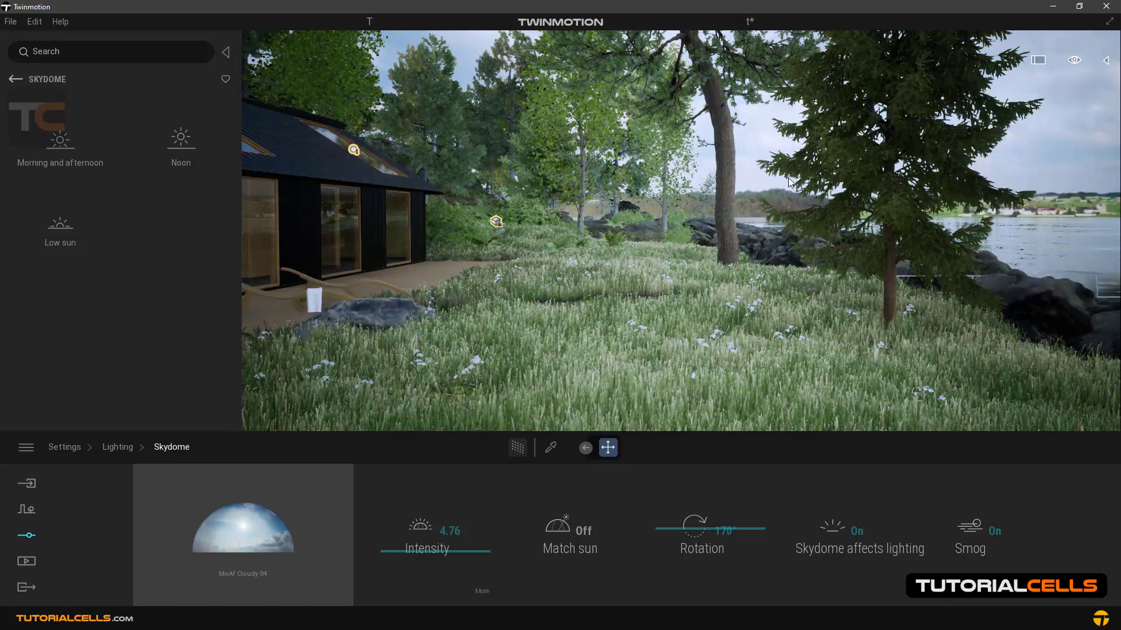
right_drag(680, 231, 861, 396)
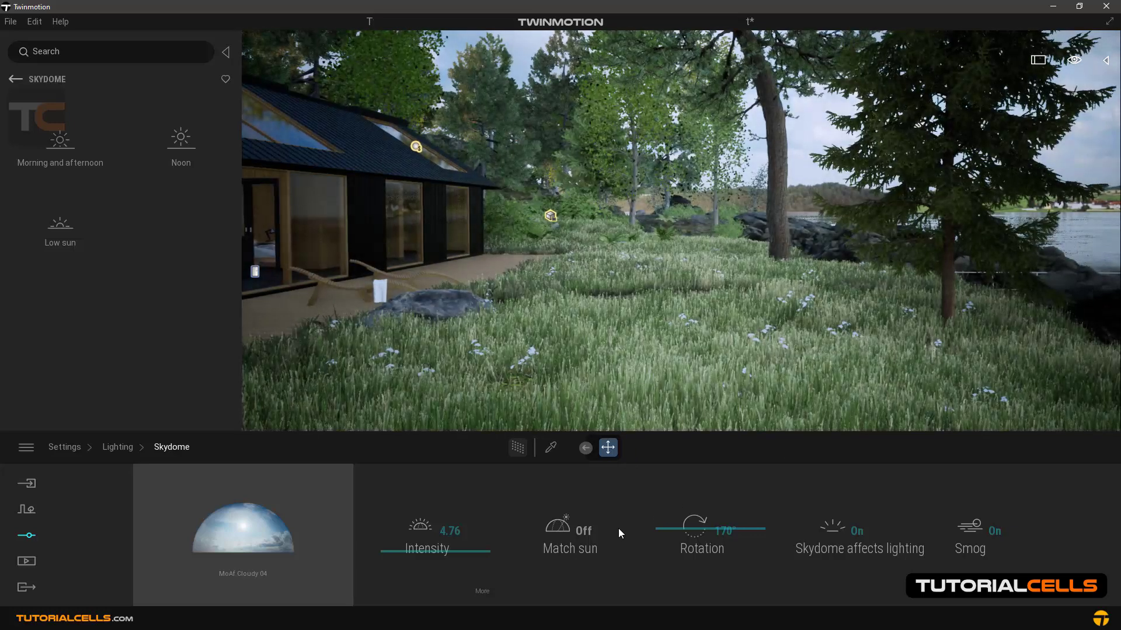
click(584, 531)
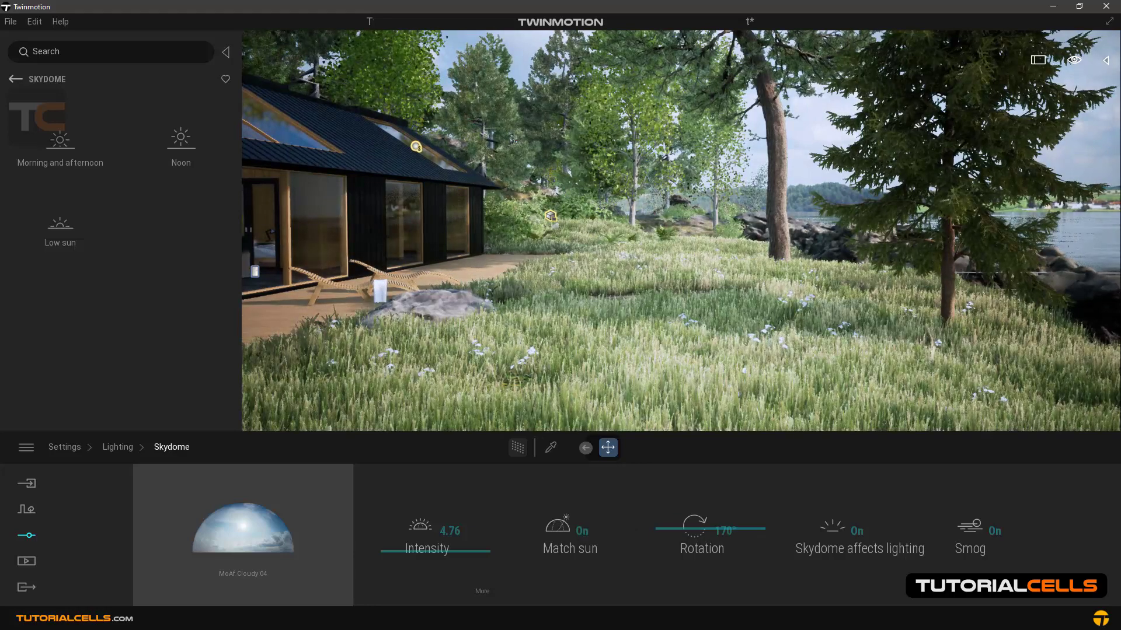
Rotate the skydome to 351° and to 231°, comparing the light on the lake and around the house
right_drag(696, 340, 798, 328)
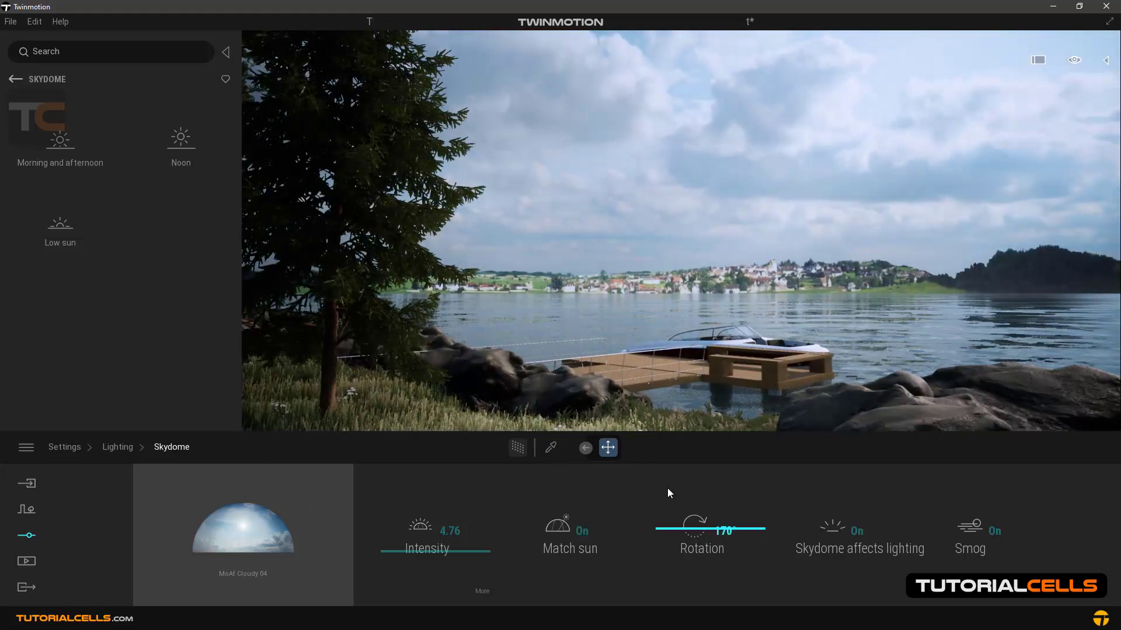
drag(659, 526, 660, 473)
right_drag(615, 347, 496, 345)
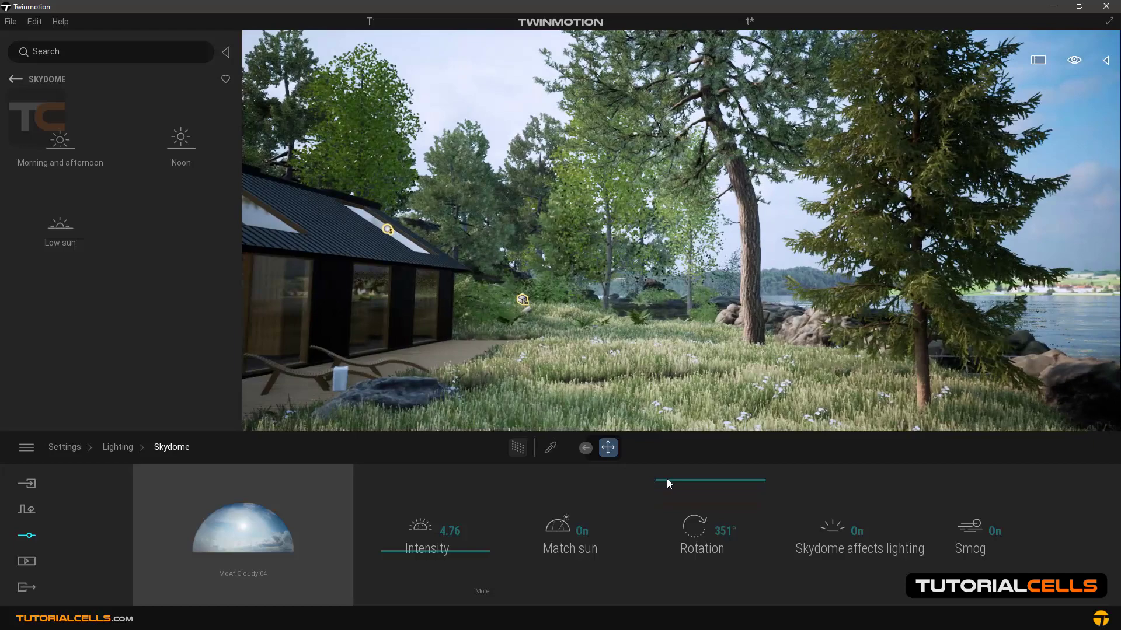
drag(667, 478, 670, 535)
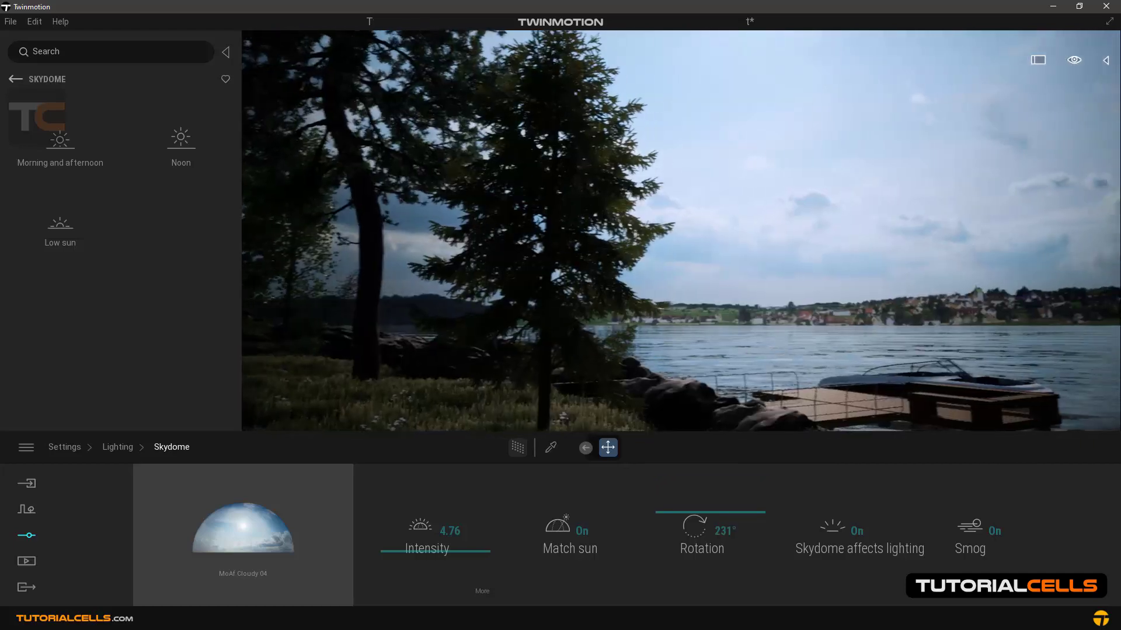
right_drag(642, 233, 634, 352)
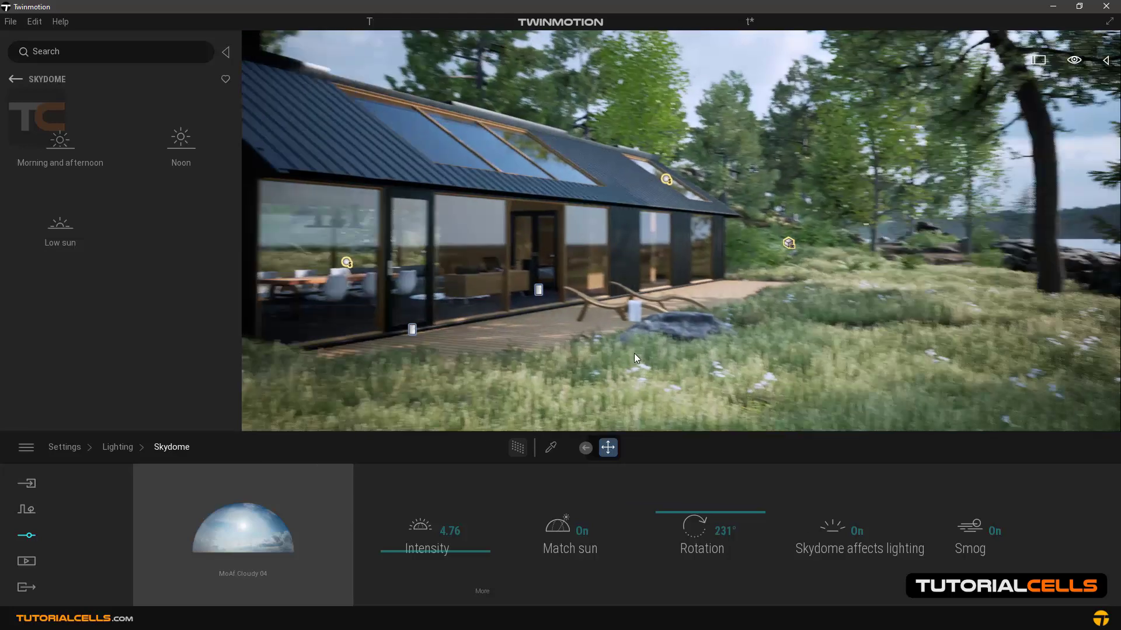
Switch Skydome affects lighting off and back on repeatedly to compare the lighting on the house and grass
click(857, 532)
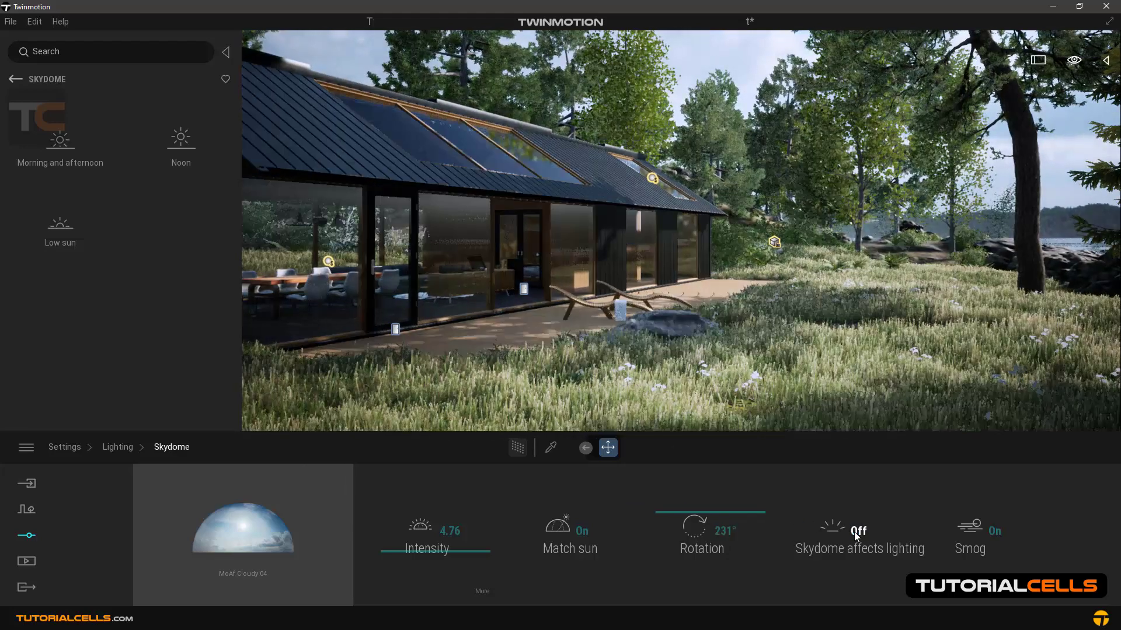
click(856, 532)
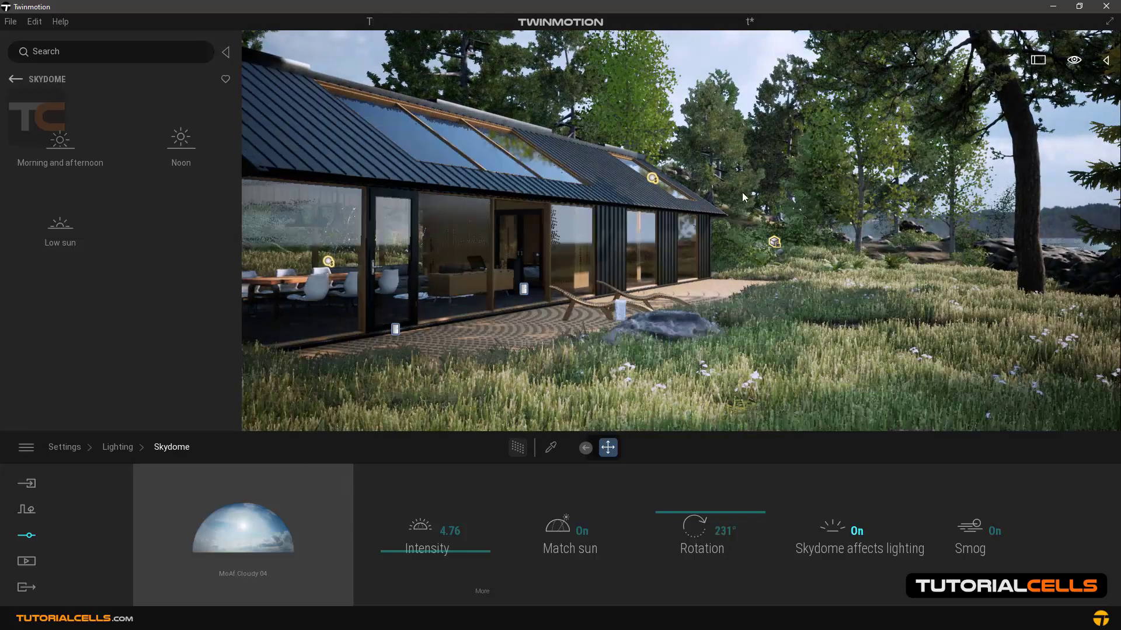
click(850, 532)
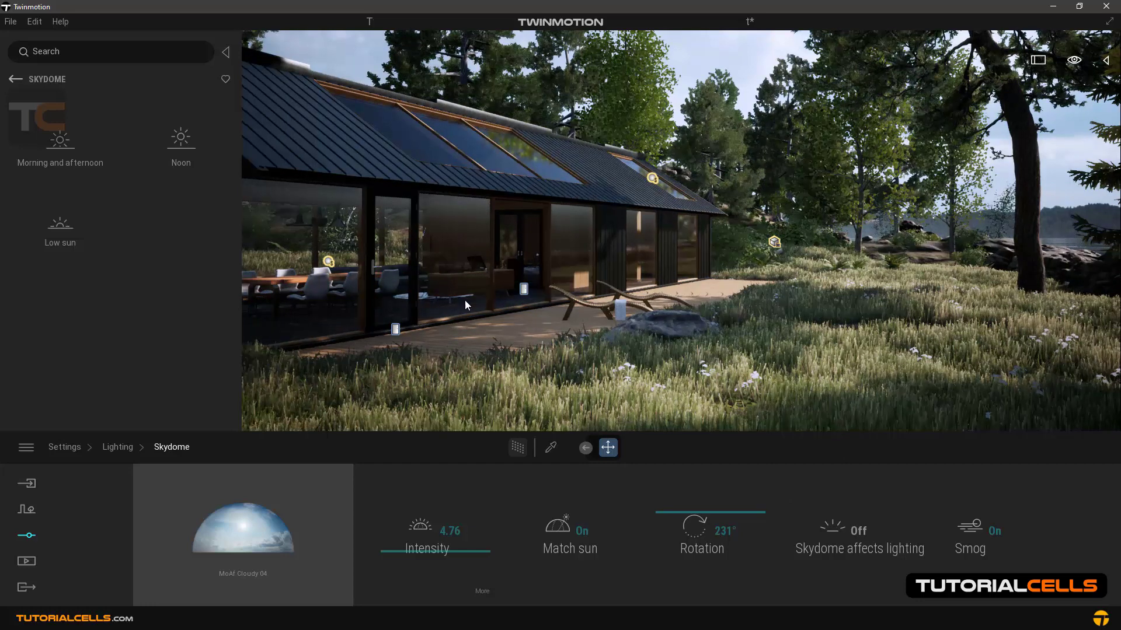
click(856, 534)
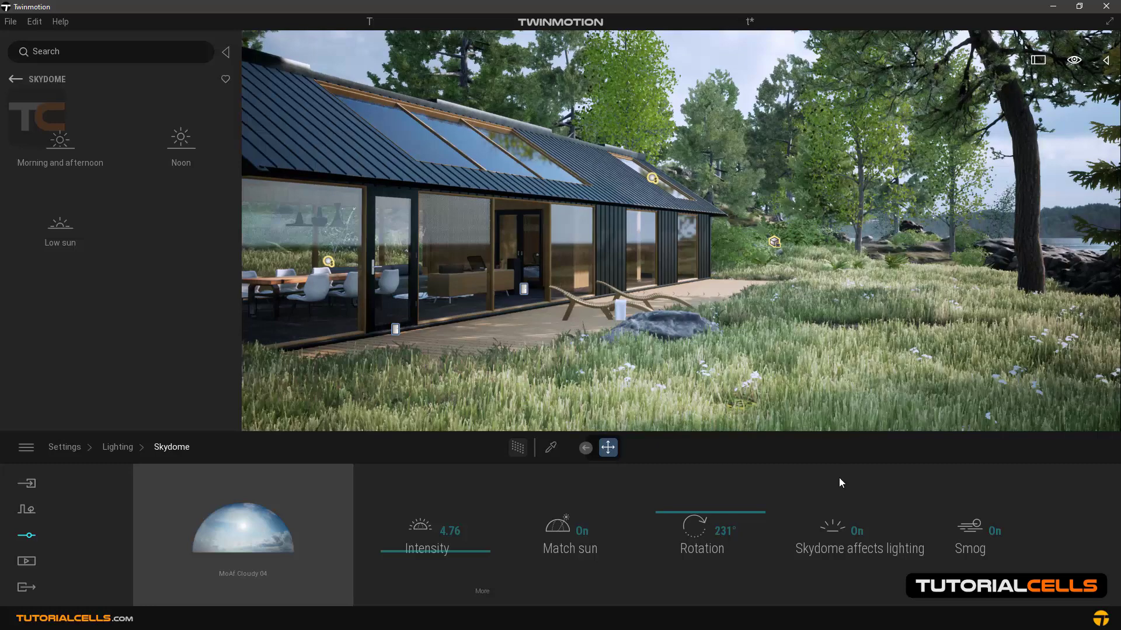
click(860, 530)
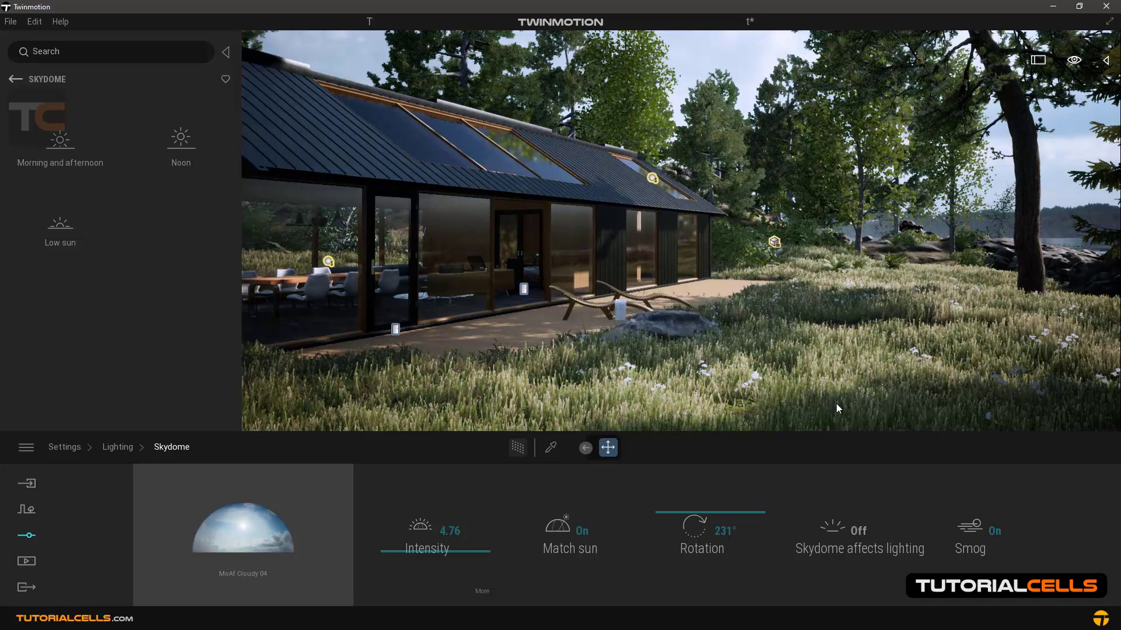
click(860, 531)
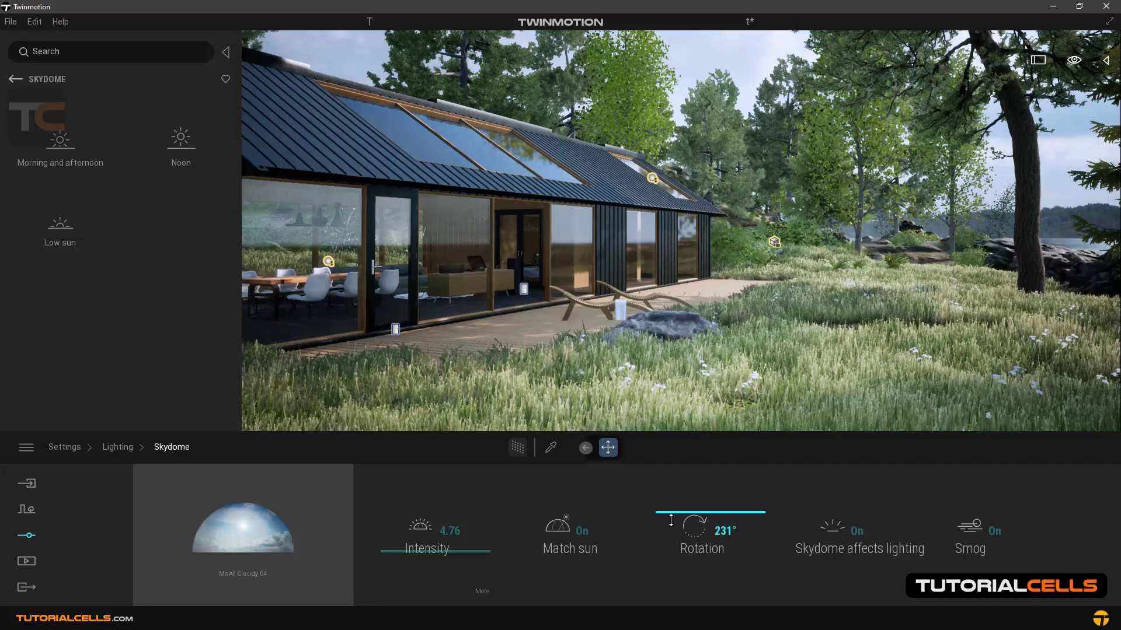
Set the skydome's rotation to 140° and replace the sky with LowSun Clear 09 from the clear low-sun skydomes
drag(671, 520, 674, 539)
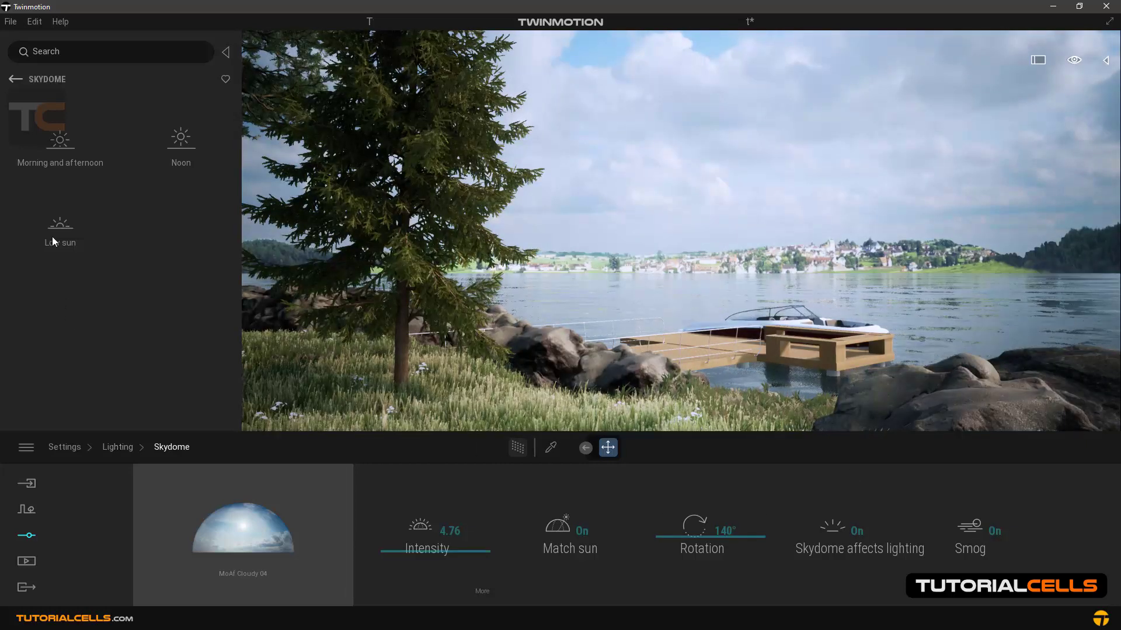
click(16, 78)
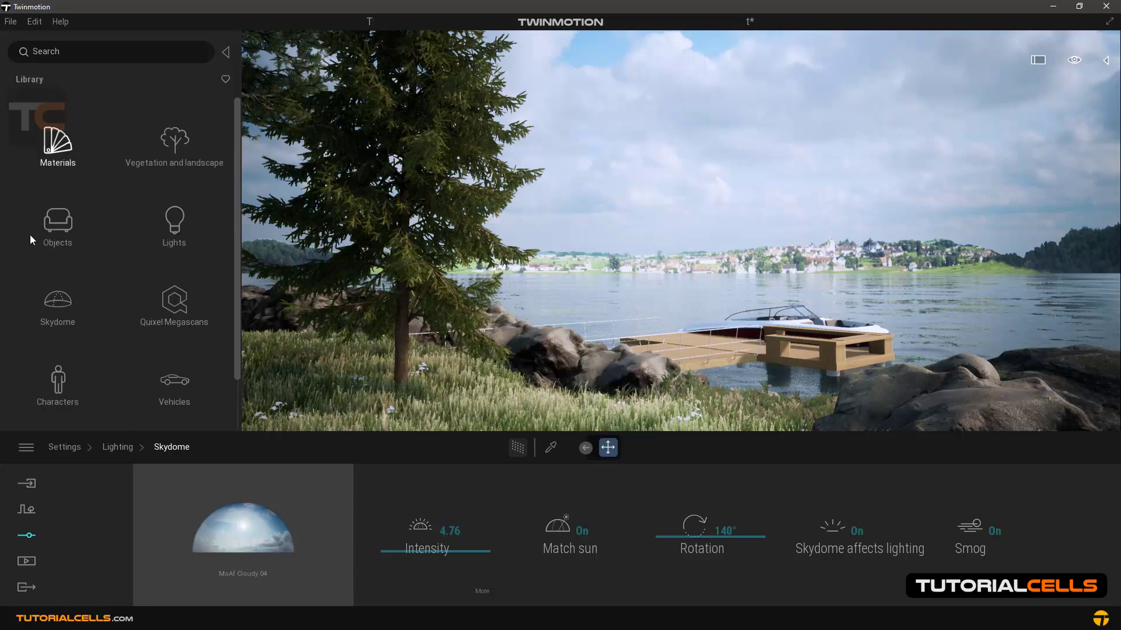
click(56, 281)
click(58, 229)
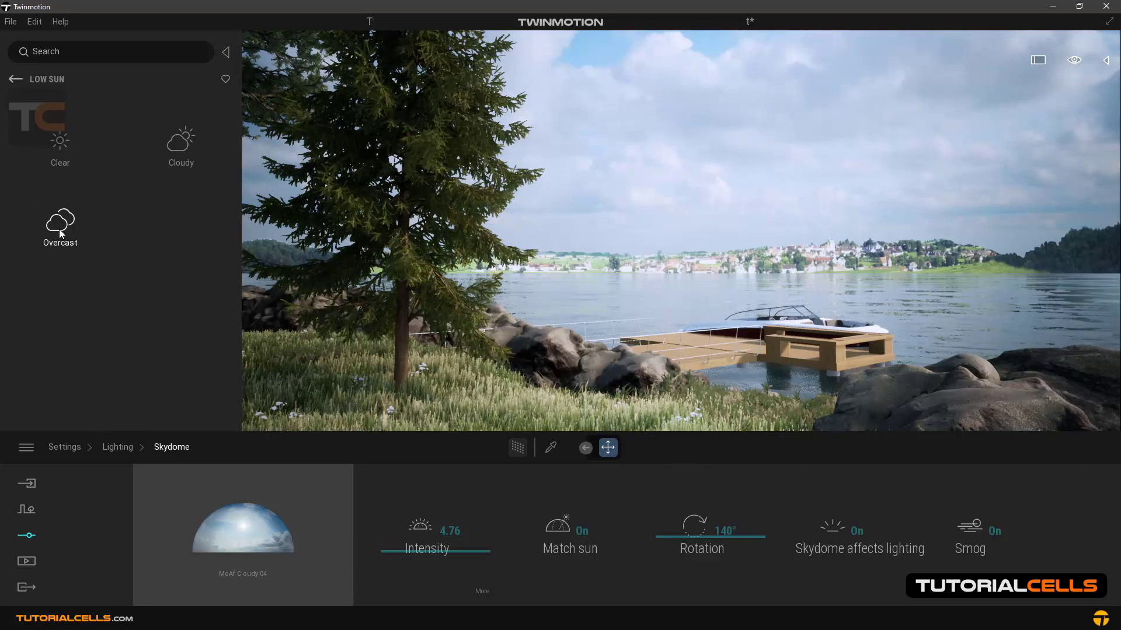
click(16, 79)
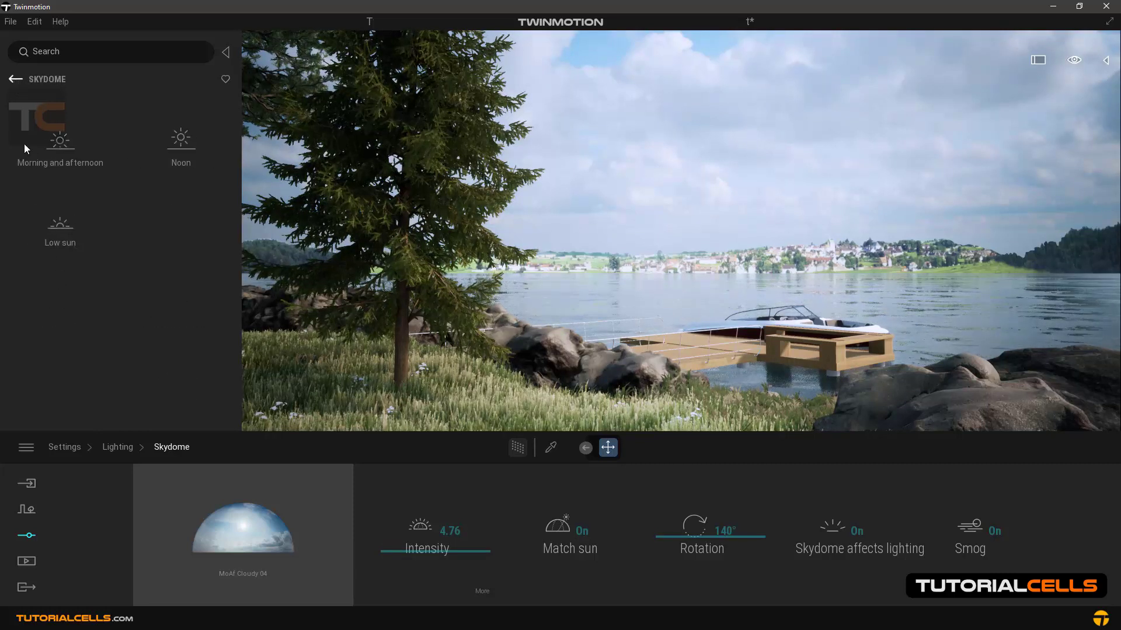
click(59, 232)
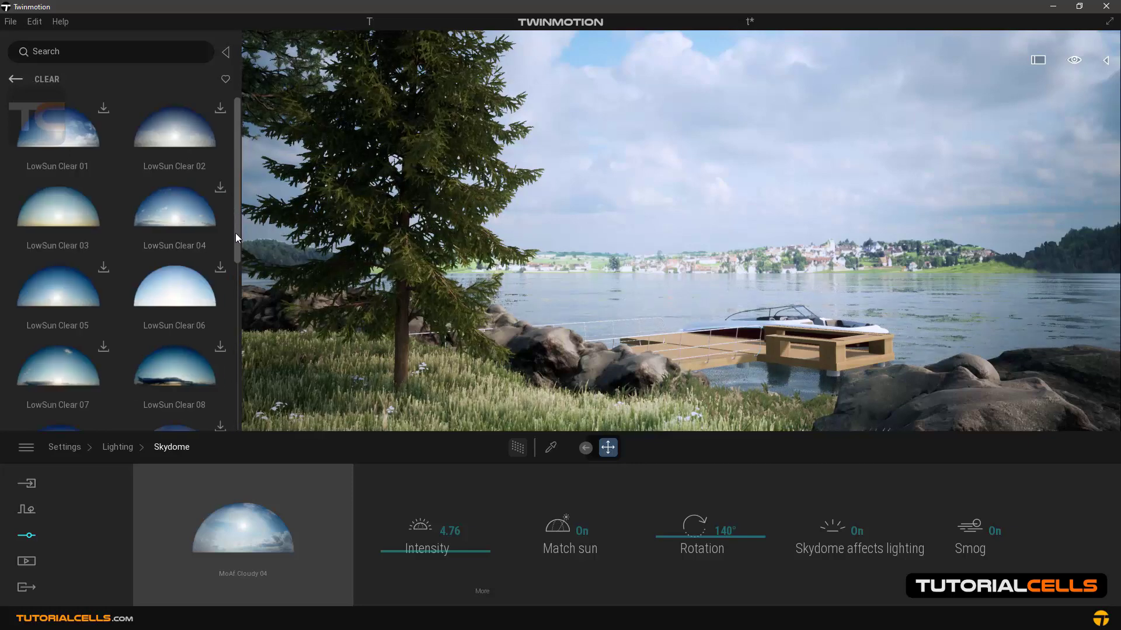
drag(236, 233, 240, 289)
mouse_move(94, 324)
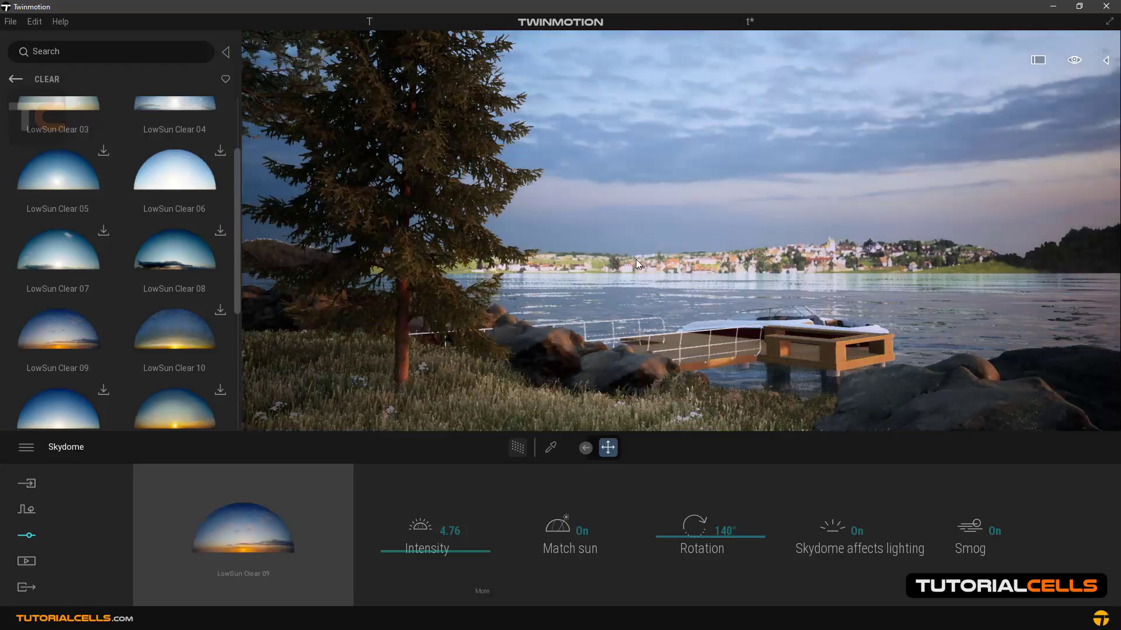
Switch the skydome's Smog off and back on to compare the distant shore, and view the house under the low-sun sky
right_drag(634, 252, 818, 228)
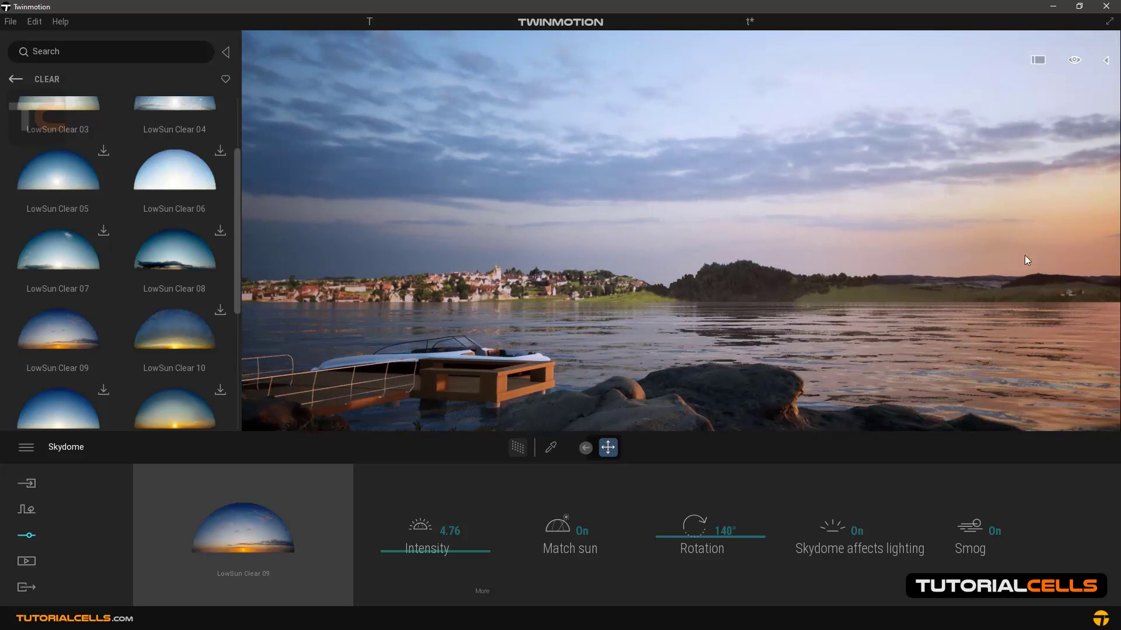
click(993, 532)
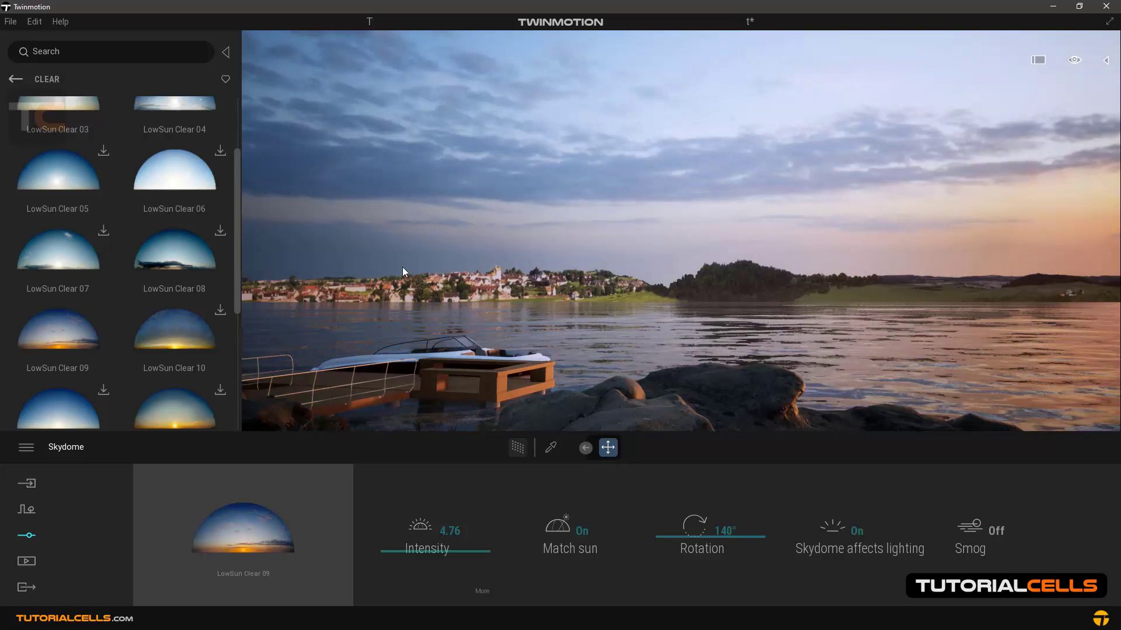
click(995, 531)
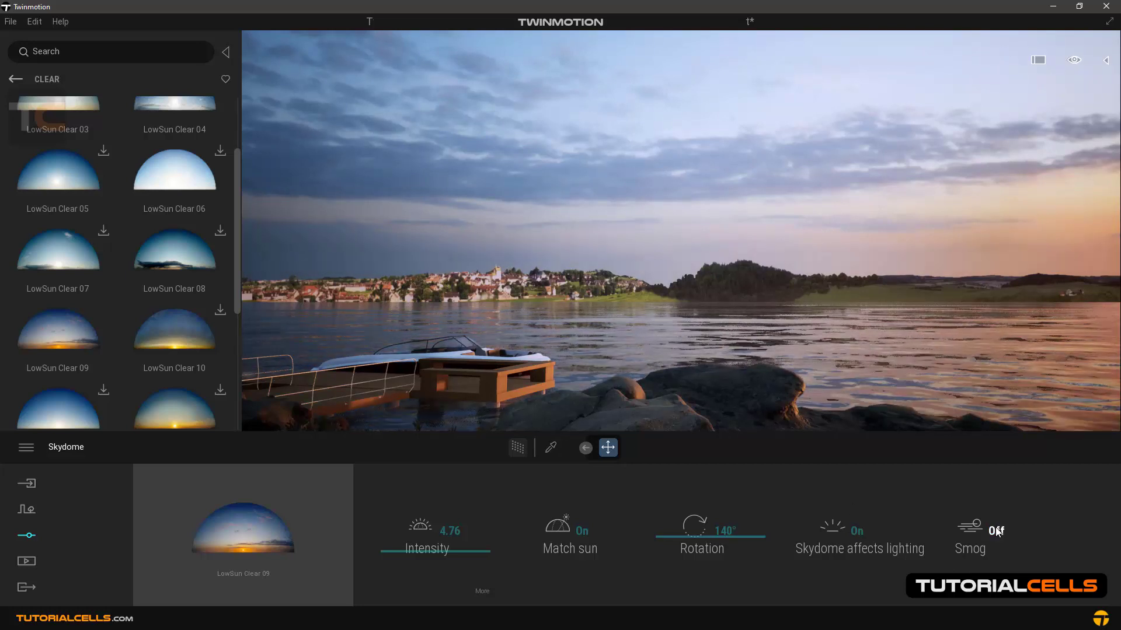
click(995, 531)
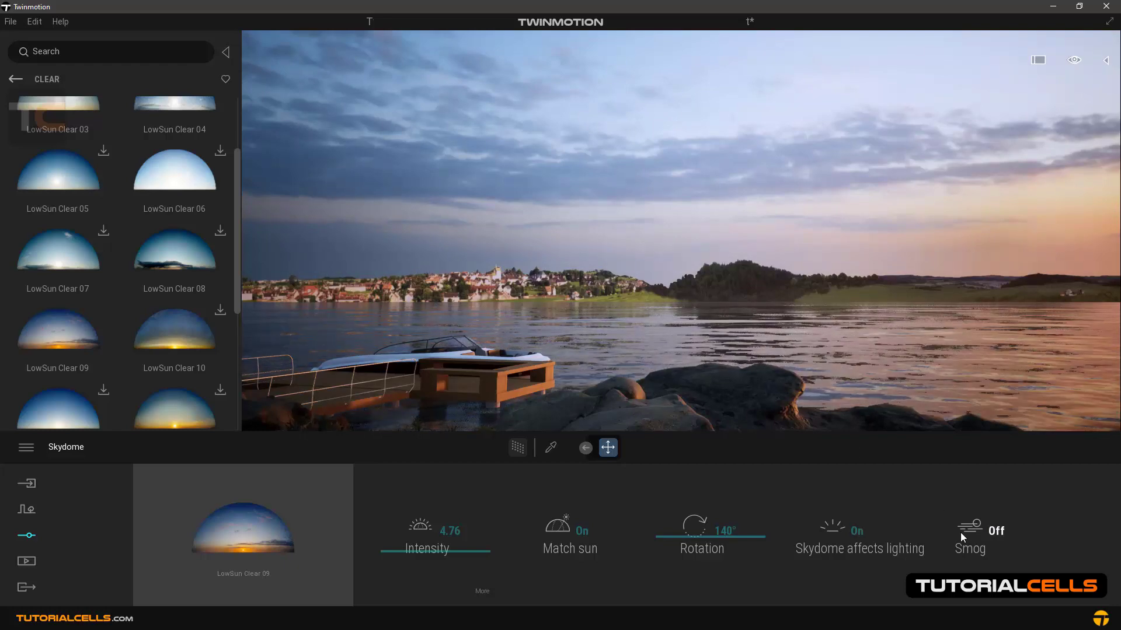
click(994, 530)
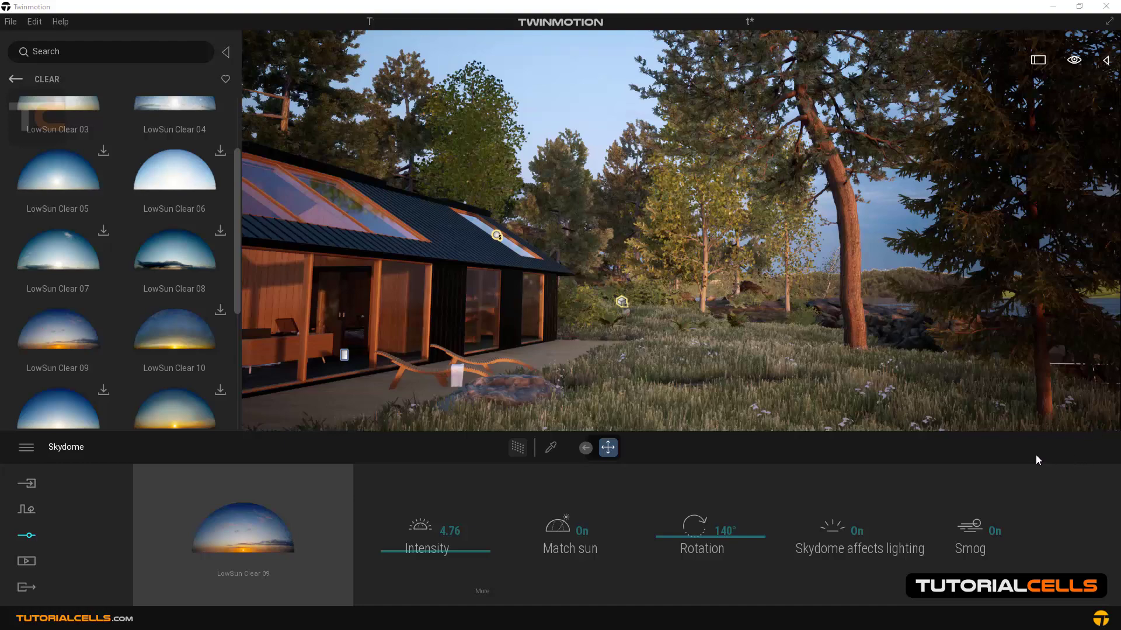
right_drag(992, 327, 705, 317)
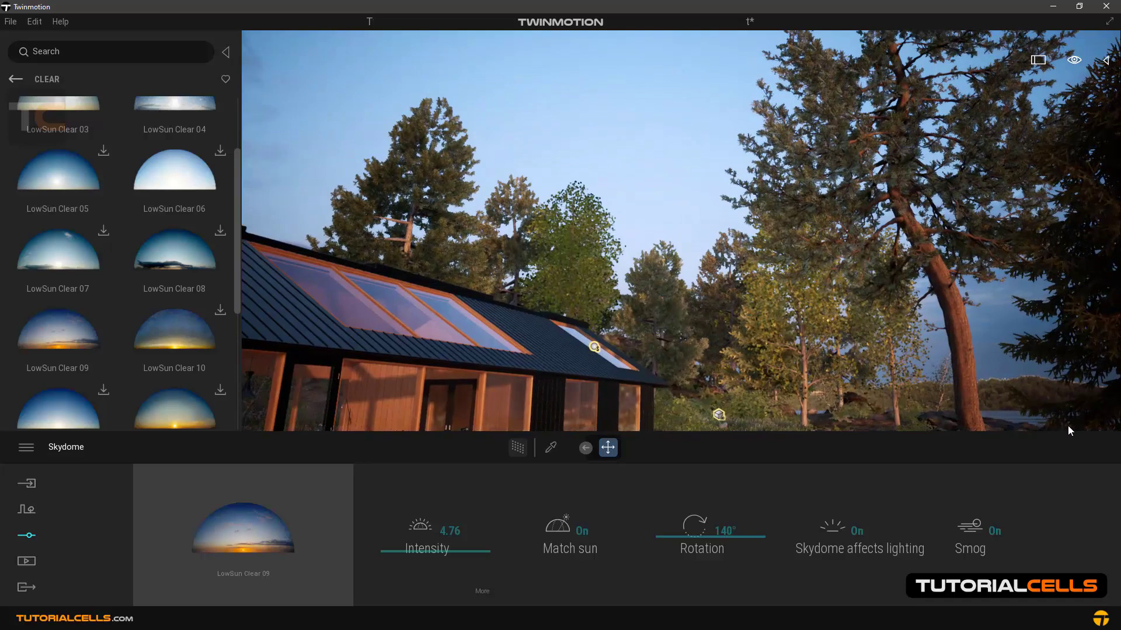